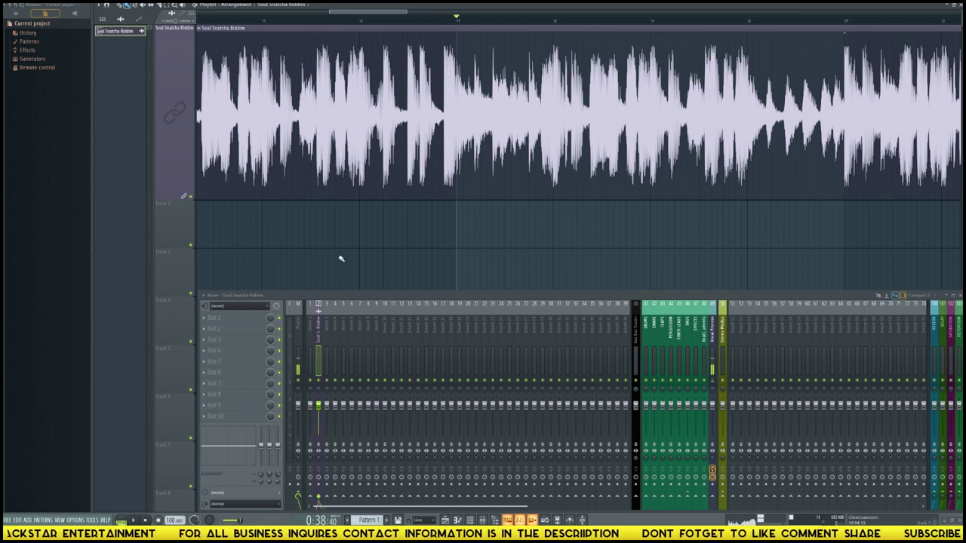
# Step: Reduce the height of the Soul Snatcha Riddim playlist track and move the playhead to bar 17
pyautogui.scroll(-5, 359, 217)
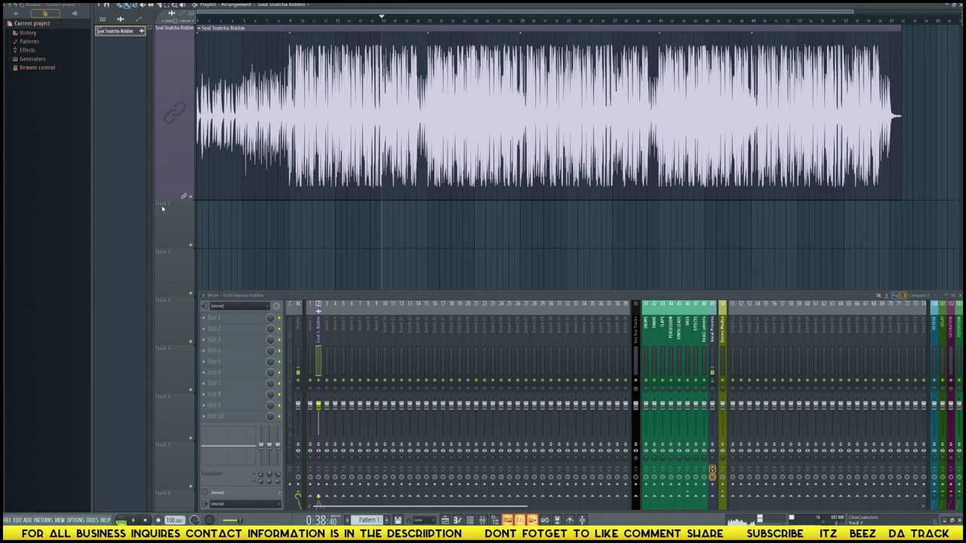
pyautogui.moveTo(167, 198); pyautogui.dragTo(168, 109)
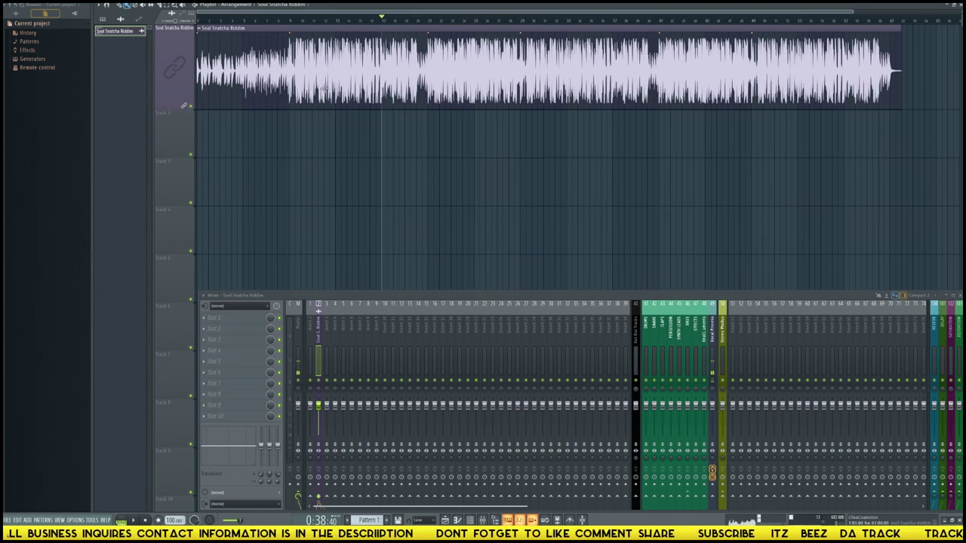
pyautogui.click(292, 21)
pyautogui.press('space')
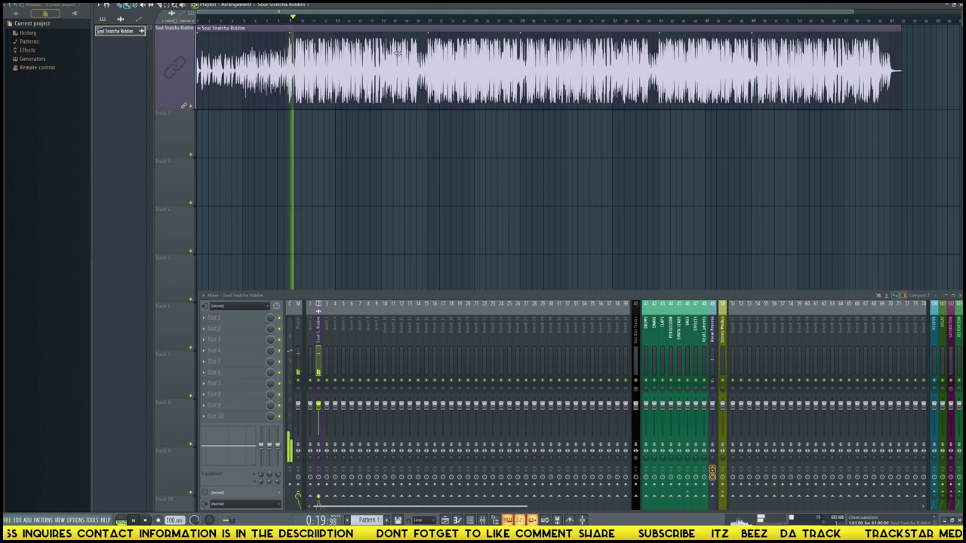
pyautogui.press('space')
pyautogui.moveTo(385, 23)
pyautogui.mouseDown()
pyautogui.moveTo(428, 19)
pyautogui.moveTo(383, 19)
pyautogui.mouseUp()
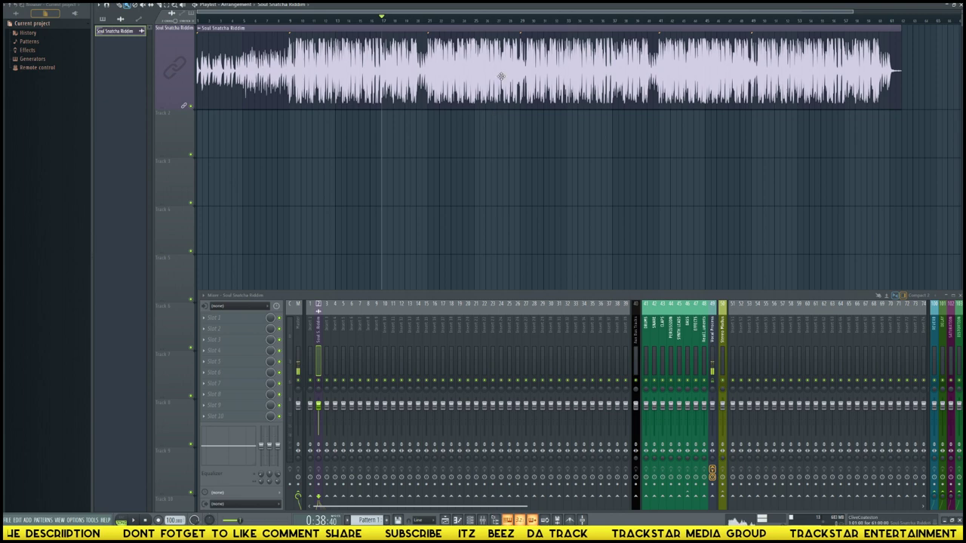
# Step: Check the channel settings of the Soul Snatcha Riddim audio clip
pyautogui.doubleClick(370, 89)
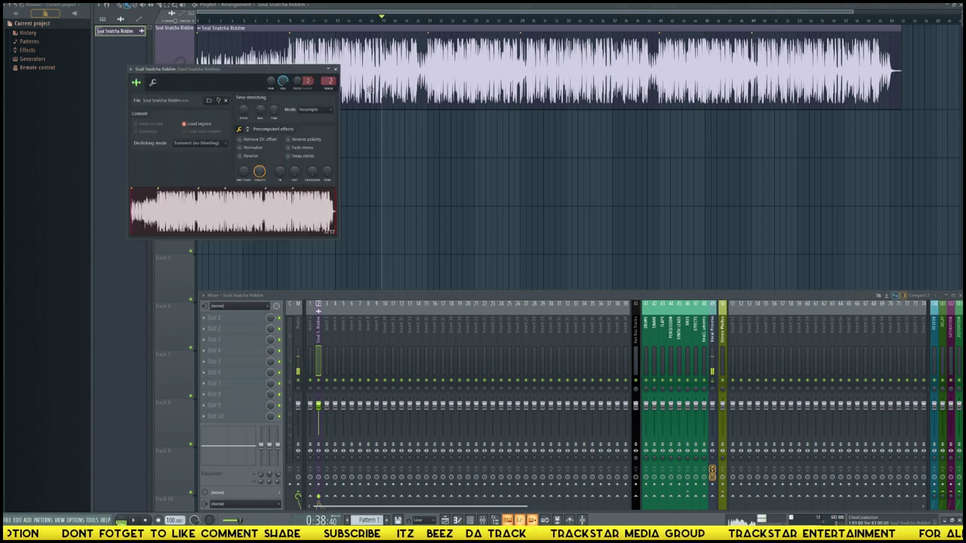
pyautogui.click(336, 69)
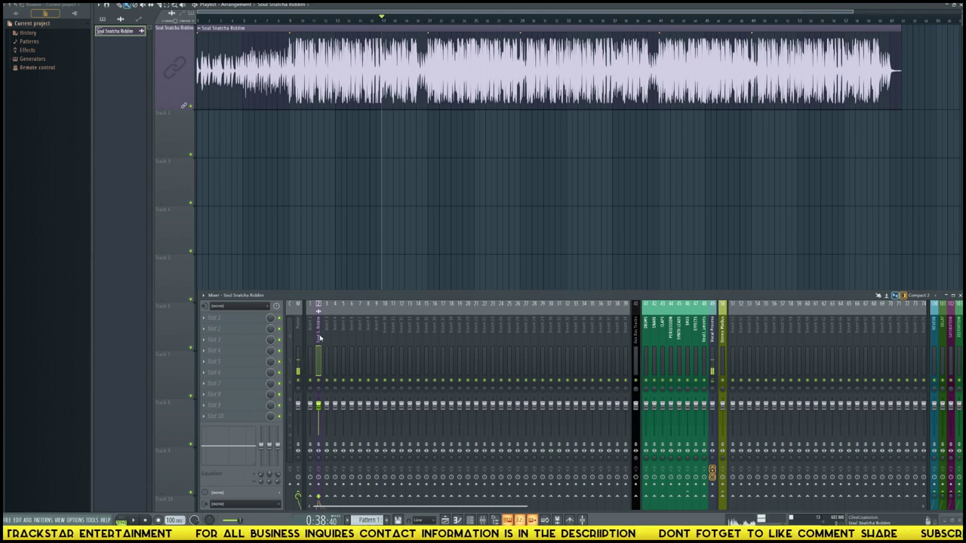
# Step: Load Fruity Love Philter on the Soul Snatcha Riddim mixer track with the Simple triangle lowpass LFO preset and audition it
pyautogui.click(213, 320)
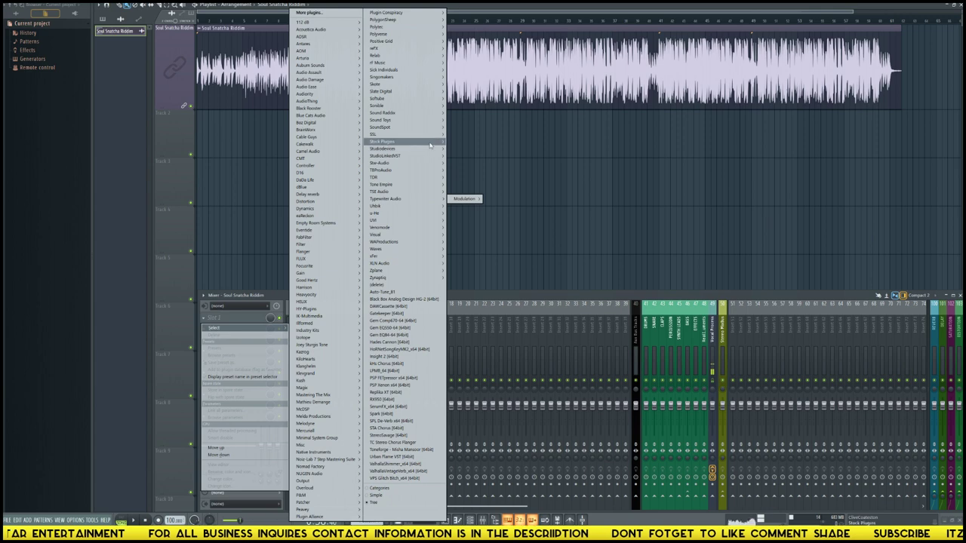
pyautogui.moveTo(407, 141)
pyautogui.moveTo(475, 165)
pyautogui.click(498, 178)
pyautogui.moveTo(359, 100); pyautogui.dragTo(627, 123)
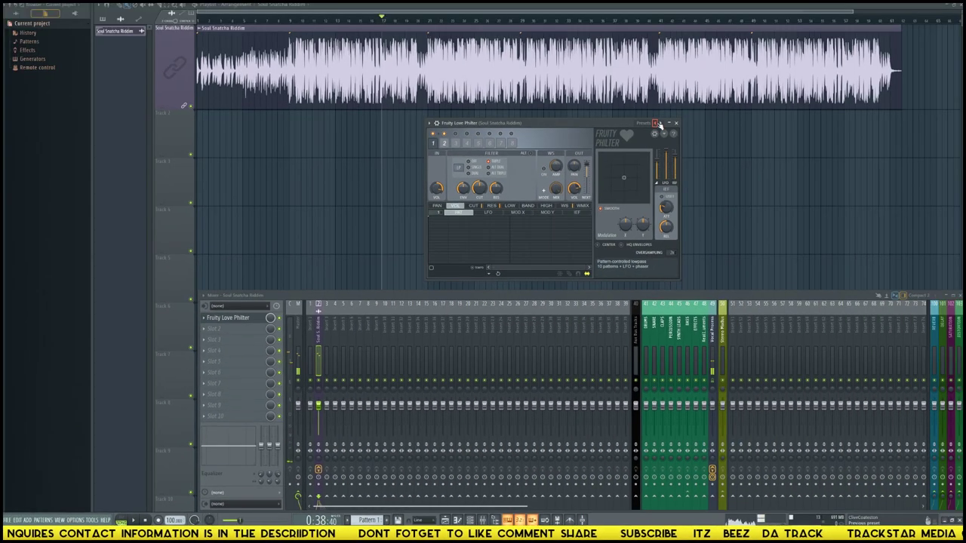
pyautogui.click(644, 122)
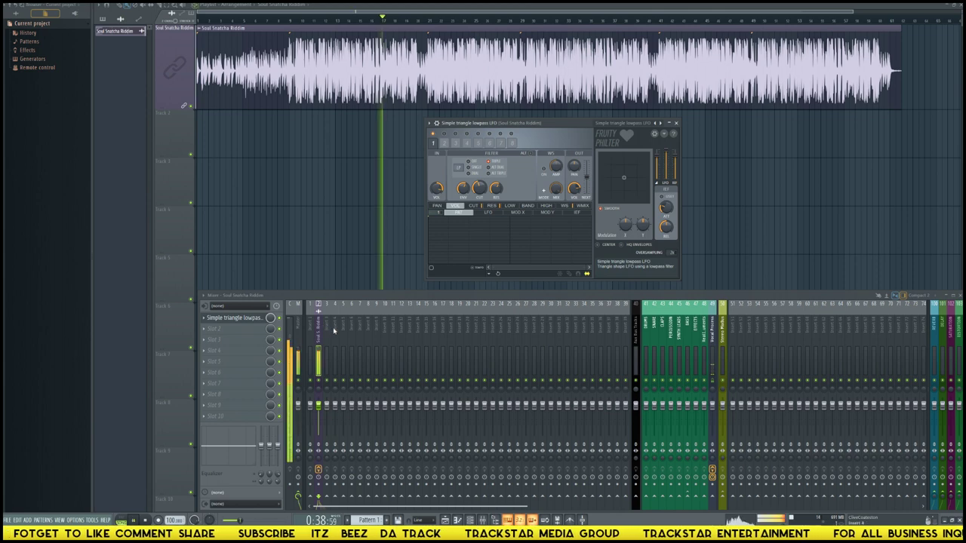
pyautogui.press('space')
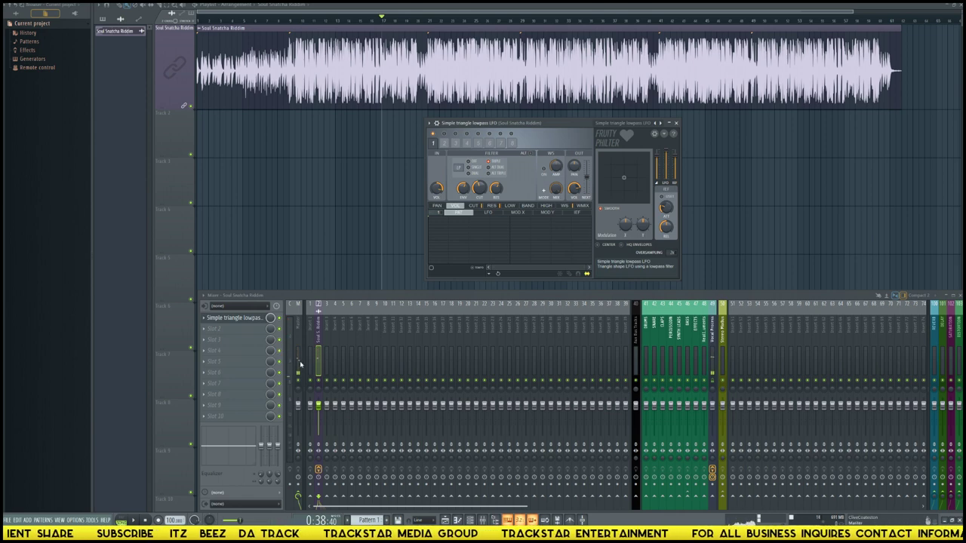
# Step: Move the Love Philter effect to slot 3 and insert Fruity Parametric EQ 2 in slot 2
pyautogui.moveTo(243, 320); pyautogui.dragTo(247, 340)
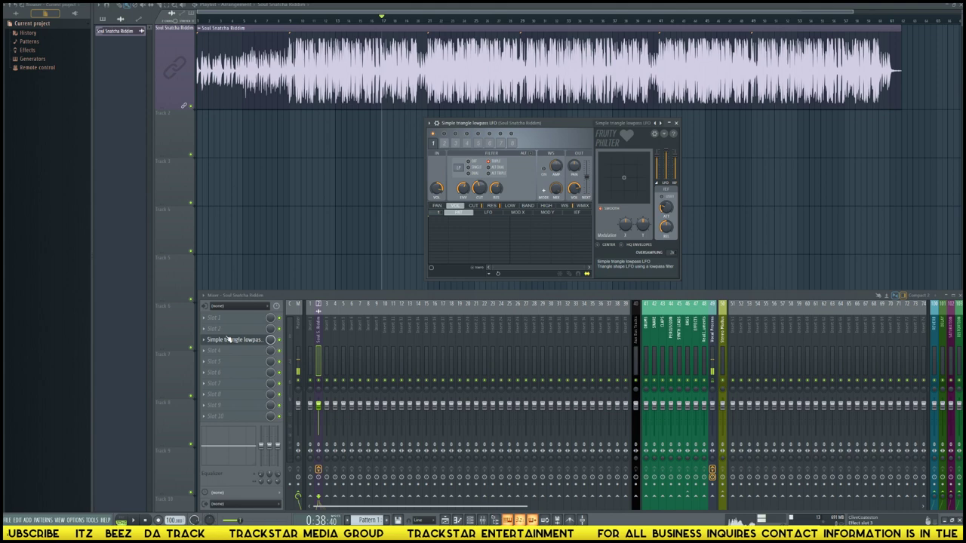
pyautogui.click(234, 335)
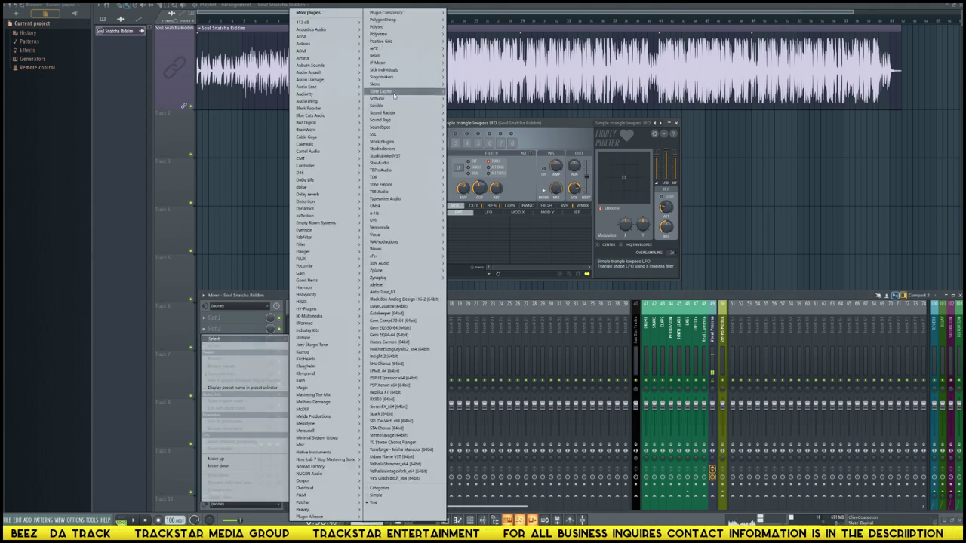
pyautogui.moveTo(396, 130)
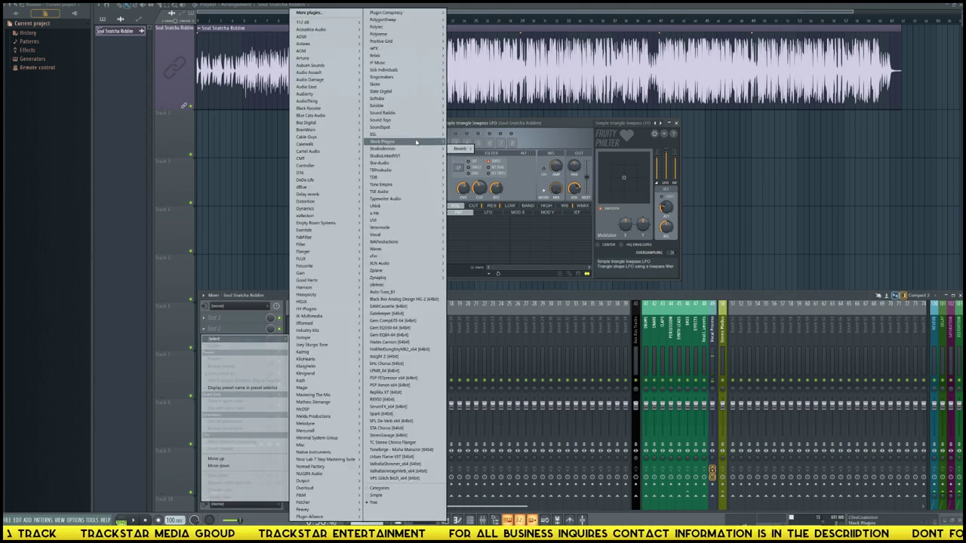
pyautogui.moveTo(463, 150)
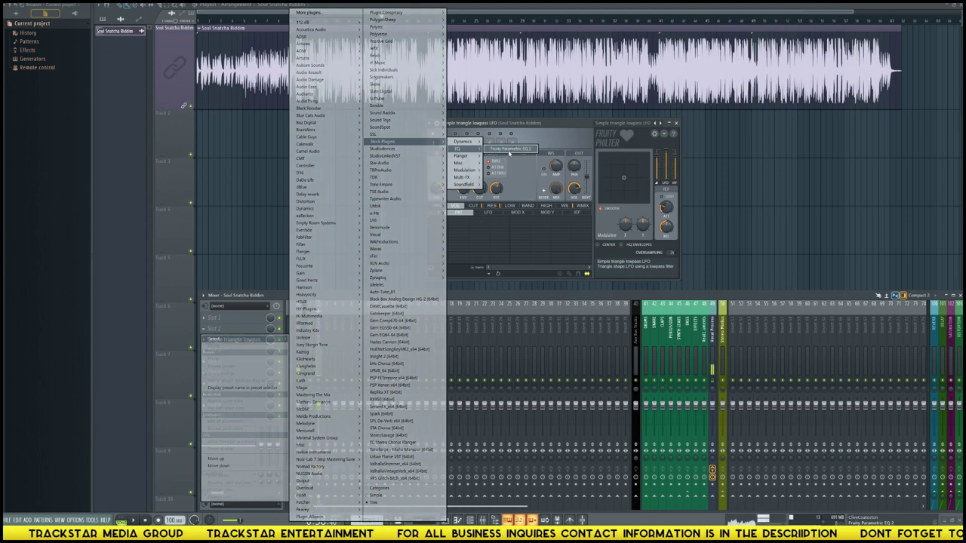
pyautogui.click(510, 149)
# Step: Apply the Master Lo + Hi-Pass Filter preset to the Parametric EQ 2 and close the effect windows
pyautogui.click(310, 40)
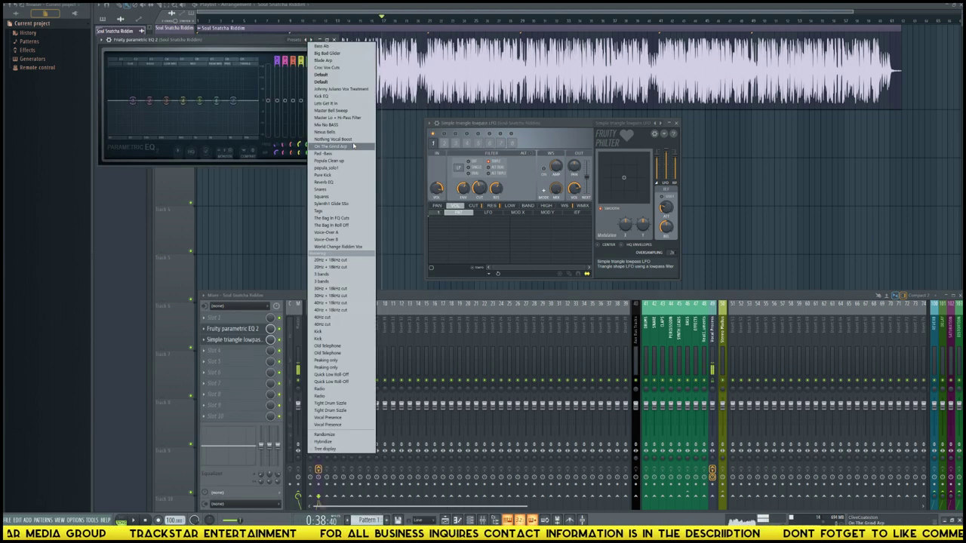
pyautogui.click(346, 118)
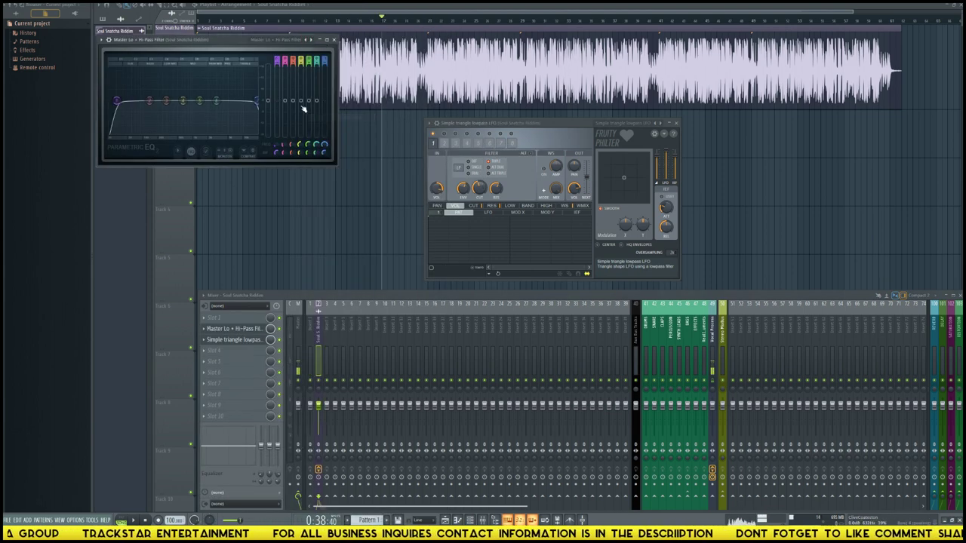
pyautogui.moveTo(227, 47); pyautogui.dragTo(419, 172)
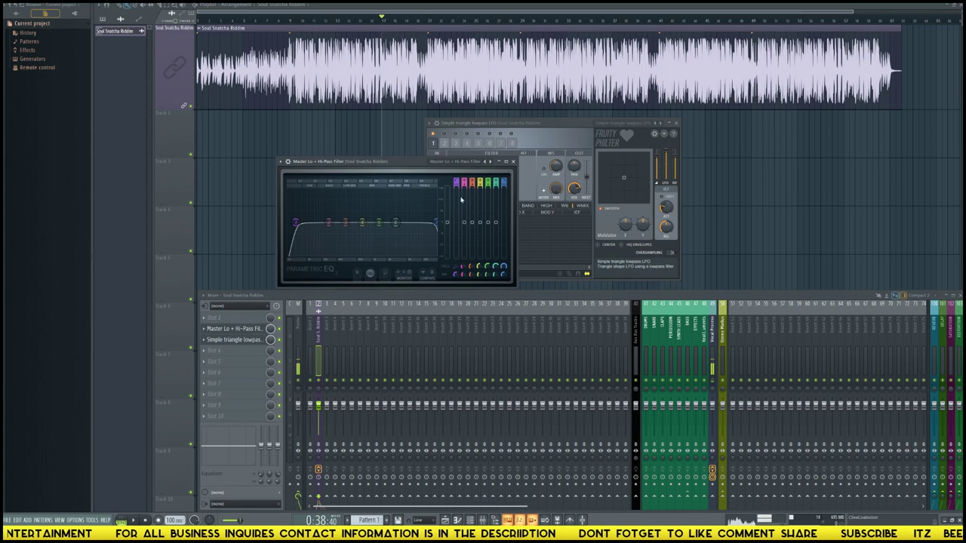
pyautogui.click(678, 123)
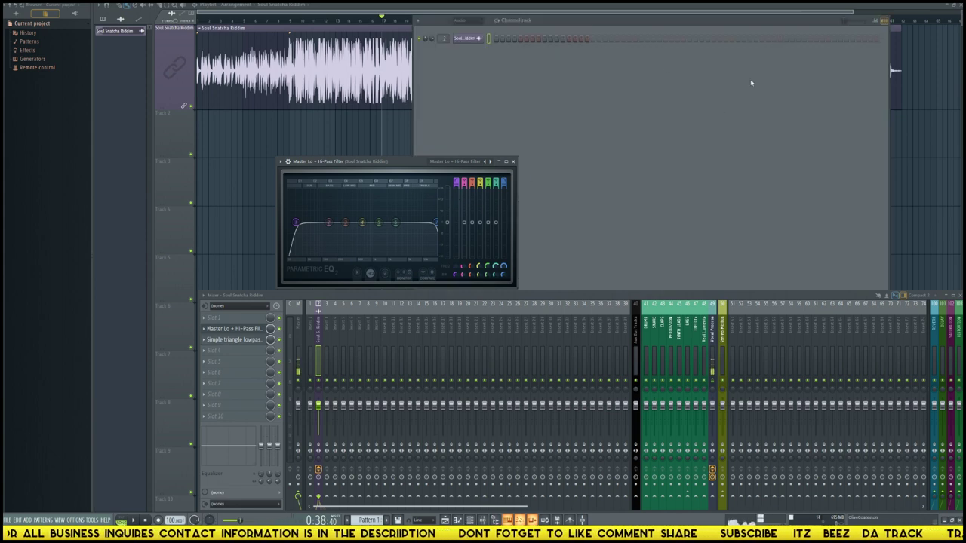
pyautogui.click(338, 129)
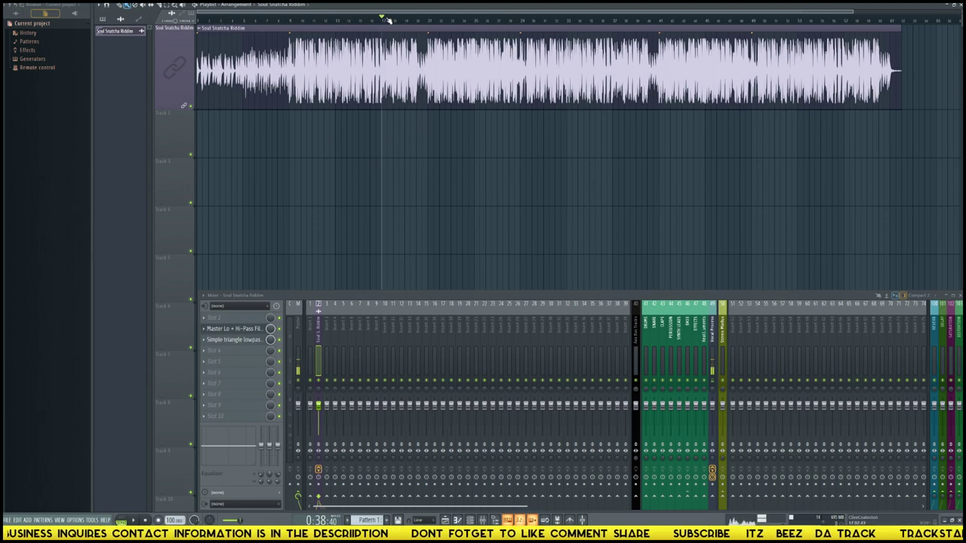
pyautogui.scroll(3, 380, 21)
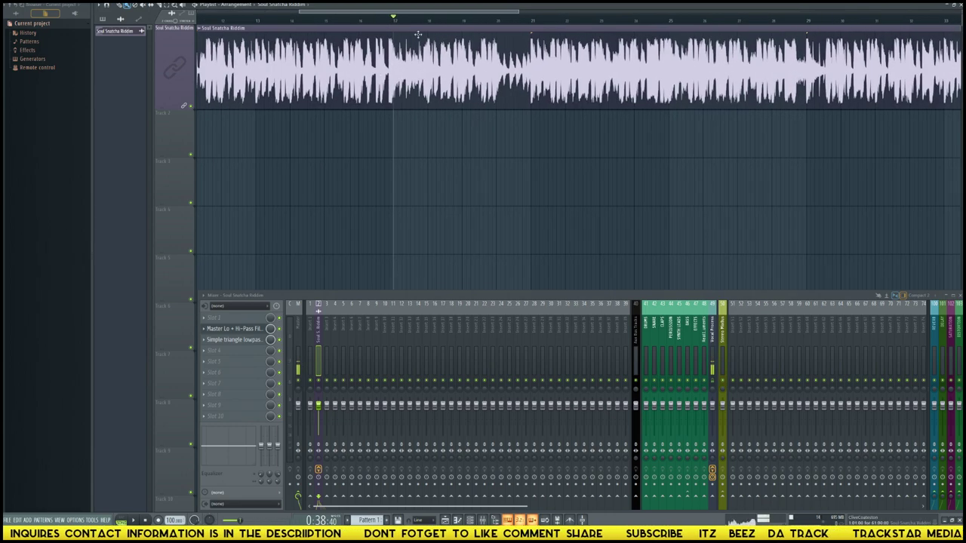
pyautogui.scroll(3, 377, 24)
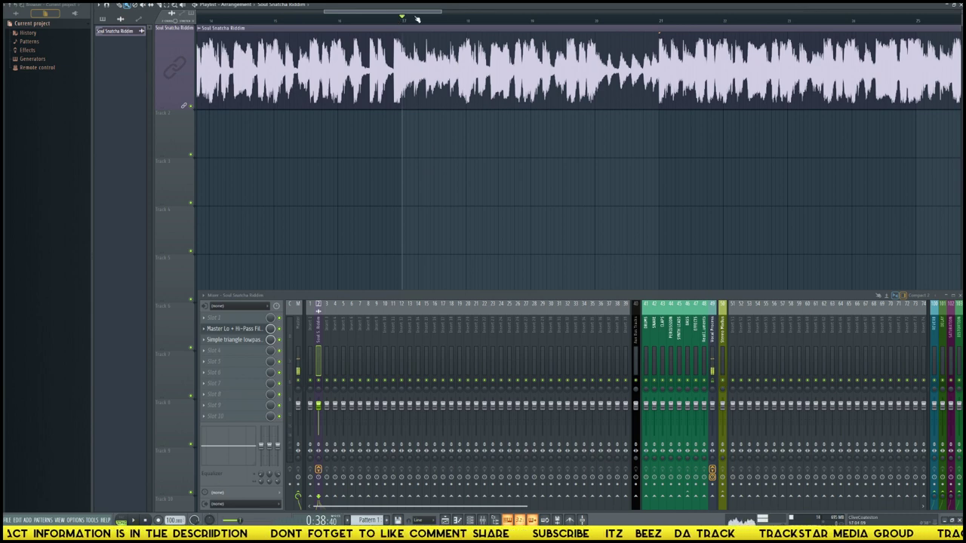
pyautogui.moveTo(404, 23); pyautogui.dragTo(658, 30)
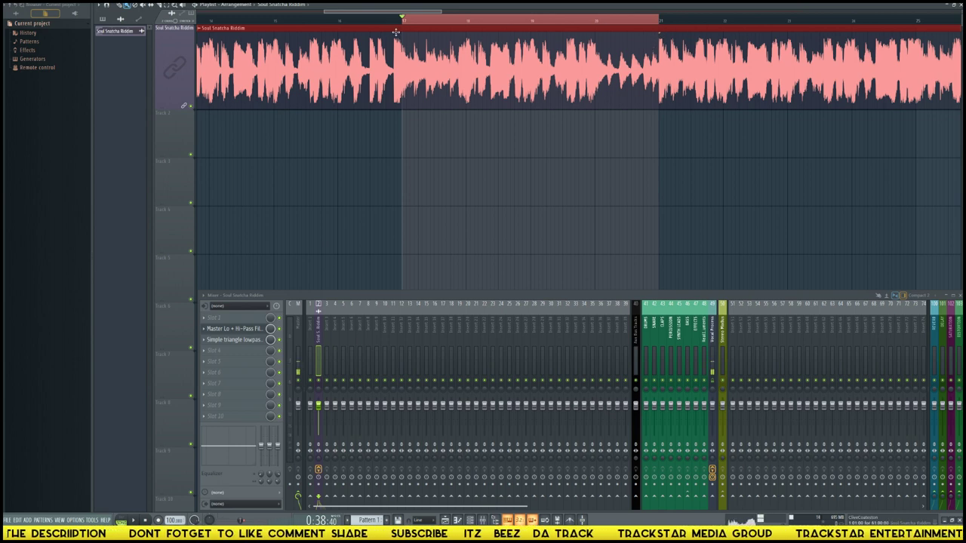
pyautogui.moveTo(403, 23); pyautogui.dragTo(386, 25)
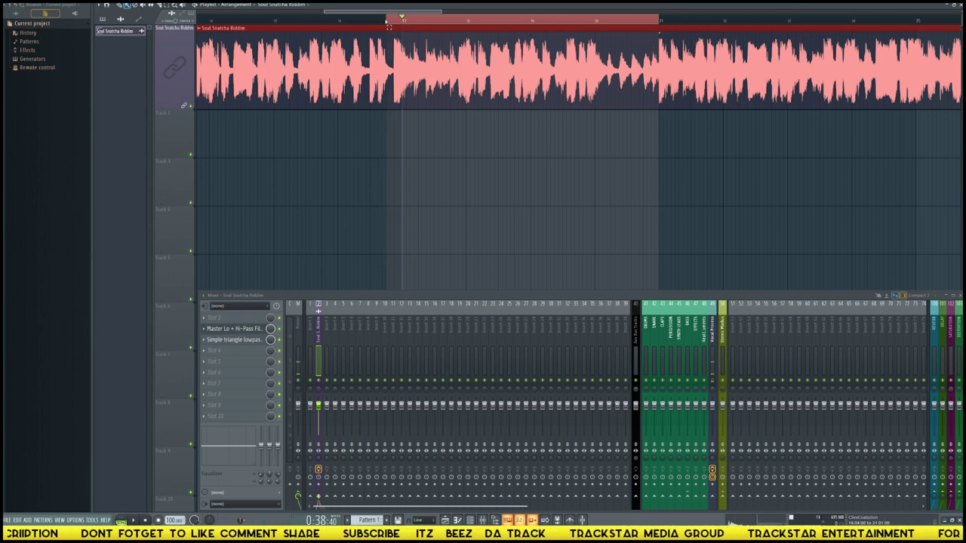
pyautogui.moveTo(391, 20); pyautogui.dragTo(414, 21)
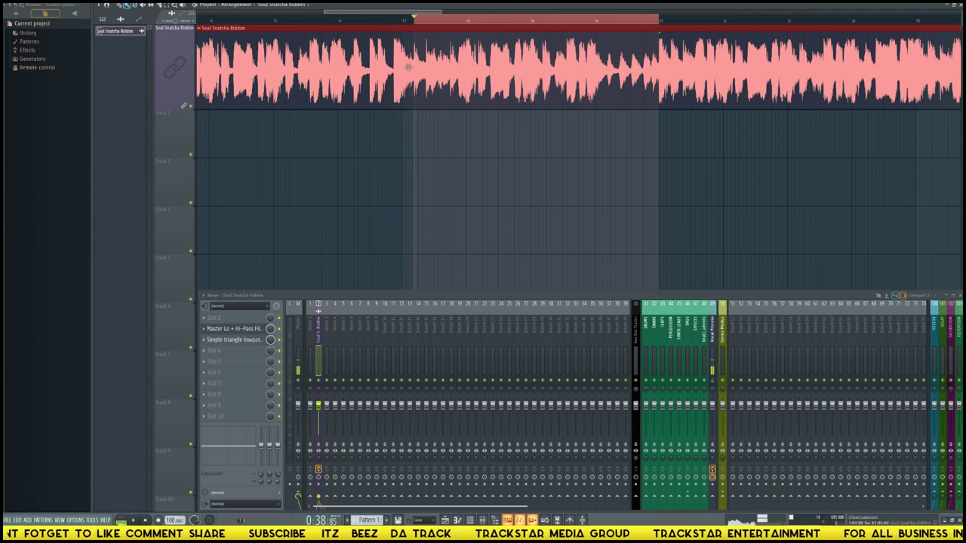
pyautogui.click(459, 144)
pyautogui.moveTo(407, 21)
pyautogui.mouseDown()
pyautogui.moveTo(566, 22)
pyautogui.moveTo(396, 21)
pyautogui.moveTo(405, 21)
pyautogui.mouseUp()
pyautogui.click(412, 23)
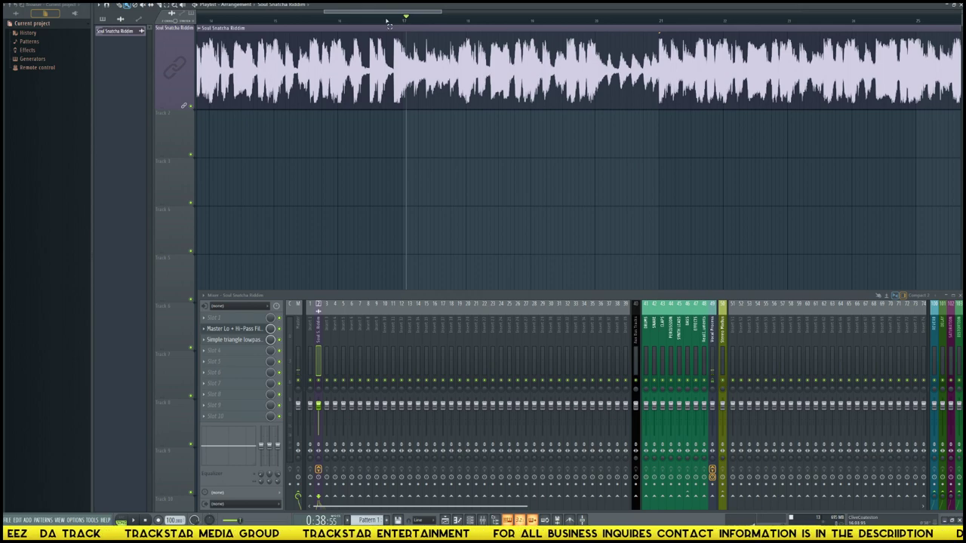
# Step: Select the playlist time range from about a quarter bar before bar 17 to a quarter bar past the start of bar 21
pyautogui.moveTo(387, 21); pyautogui.dragTo(400, 22)
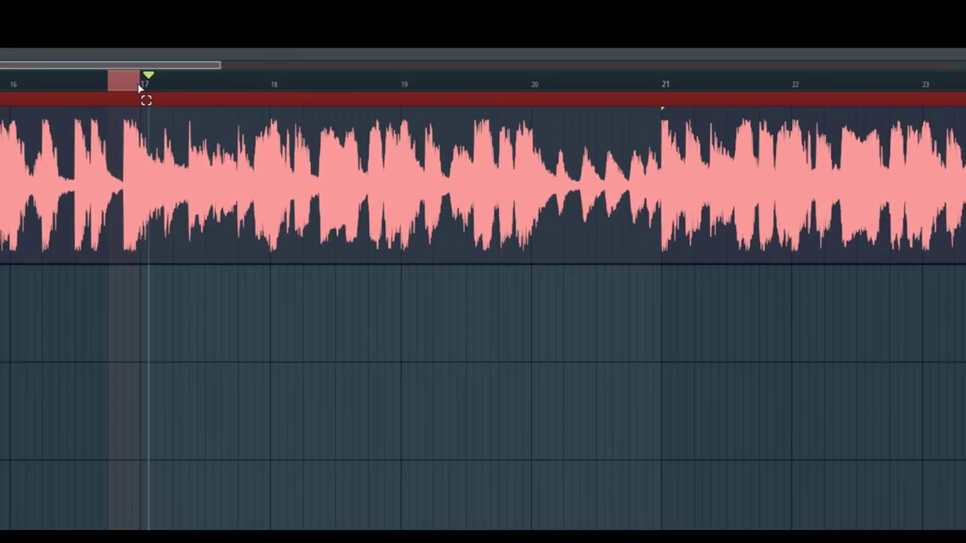
pyautogui.moveTo(141, 88); pyautogui.dragTo(693, 90)
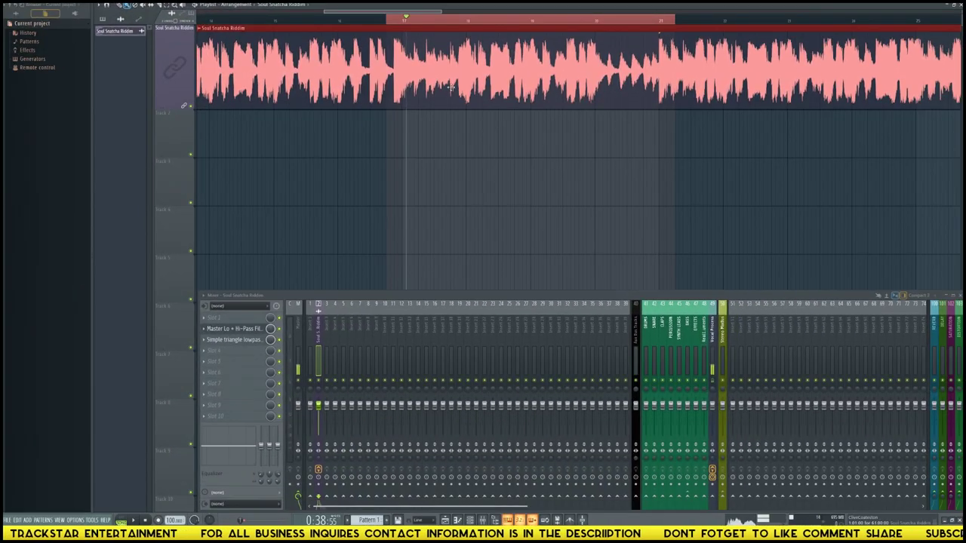
# Step: Open the Master Lo + Hi-Pass Filter EQ and disable bands 2 through 6
pyautogui.click(255, 333)
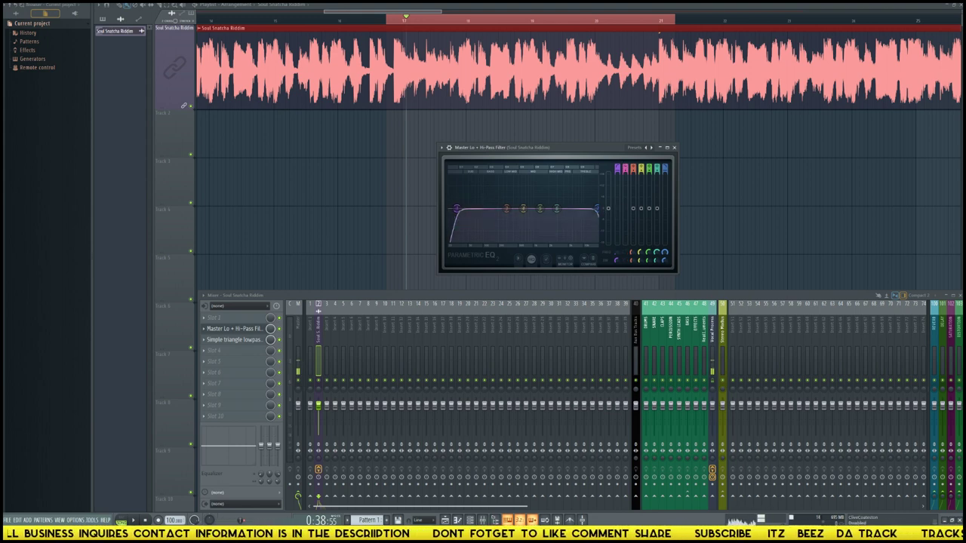
pyautogui.click(632, 167)
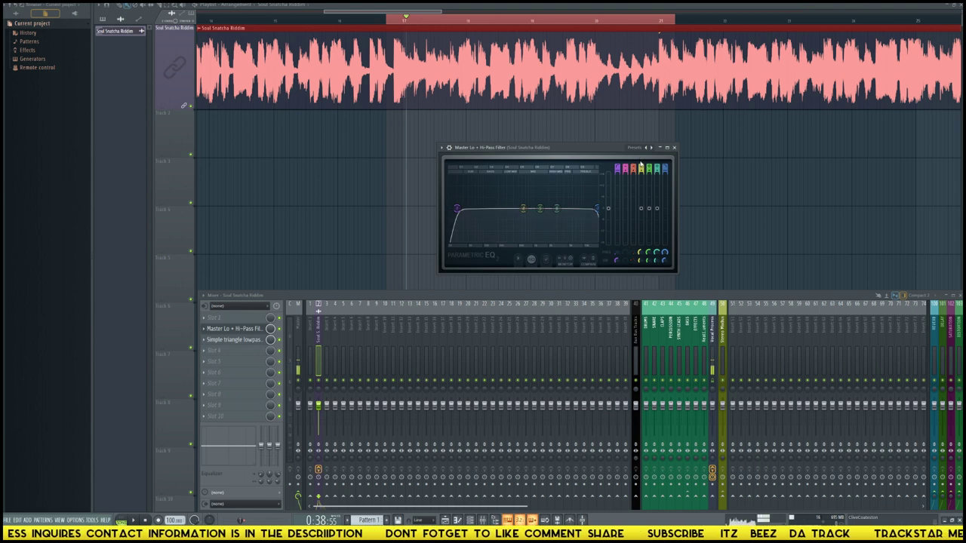
pyautogui.click(641, 168)
pyautogui.click(649, 167)
pyautogui.click(658, 167)
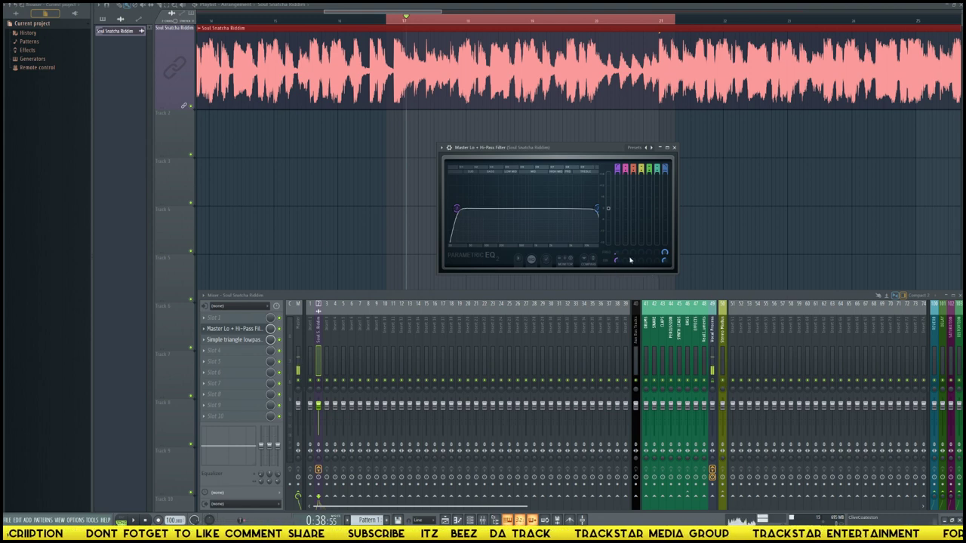
# Step: Create an automation clip for the EQ's band 1 frequency over the selected time range
pyautogui.moveTo(616, 258)
pyautogui.mouseDown()
pyautogui.moveTo(616, 246)
pyautogui.moveTo(617, 256)
pyautogui.mouseUp()
pyautogui.rightClick(617, 256)
pyautogui.click(644, 303)
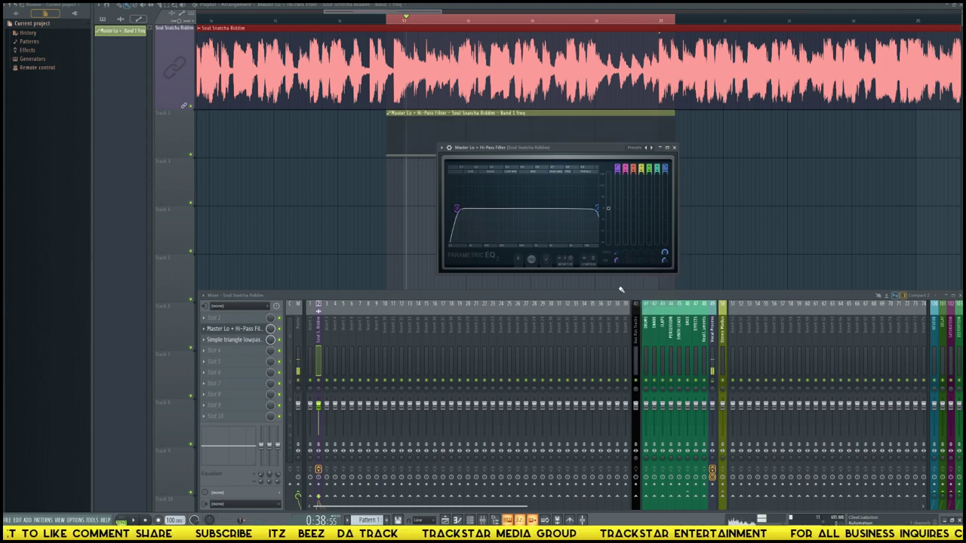
# Step: Create an automation clip for the EQ's band 7 frequency over the selected range and move the EQ window clear of the clips
pyautogui.moveTo(517, 147); pyautogui.dragTo(640, 186)
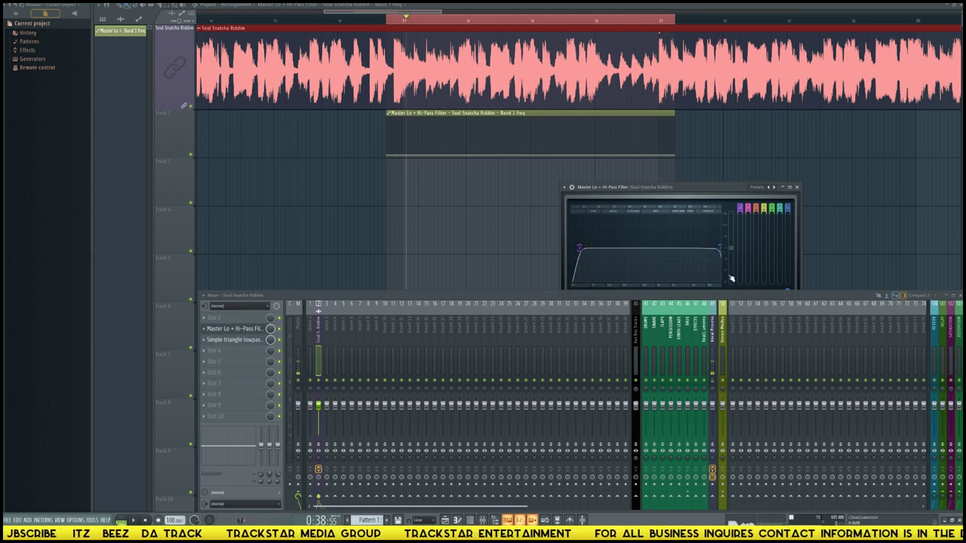
pyautogui.rightClick(719, 250)
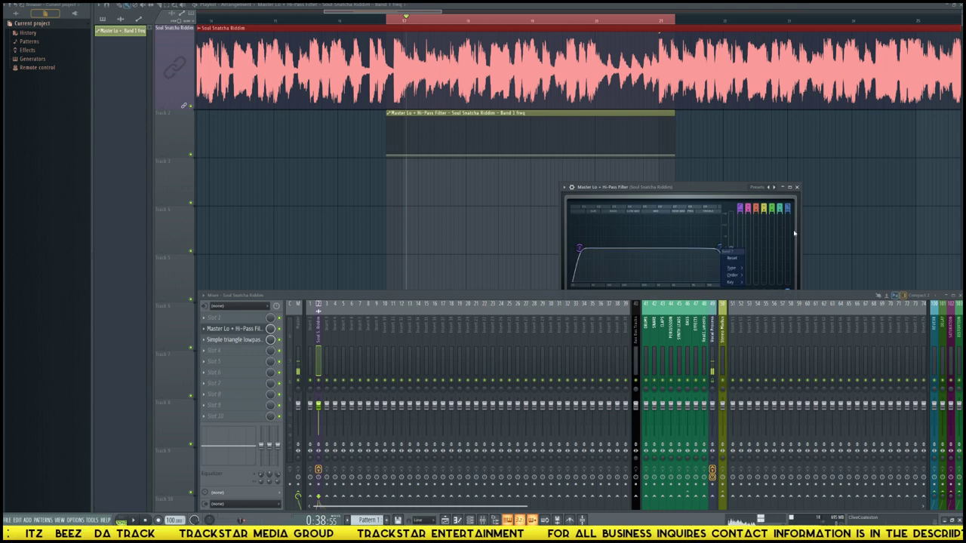
pyautogui.moveTo(744, 192); pyautogui.dragTo(730, 127)
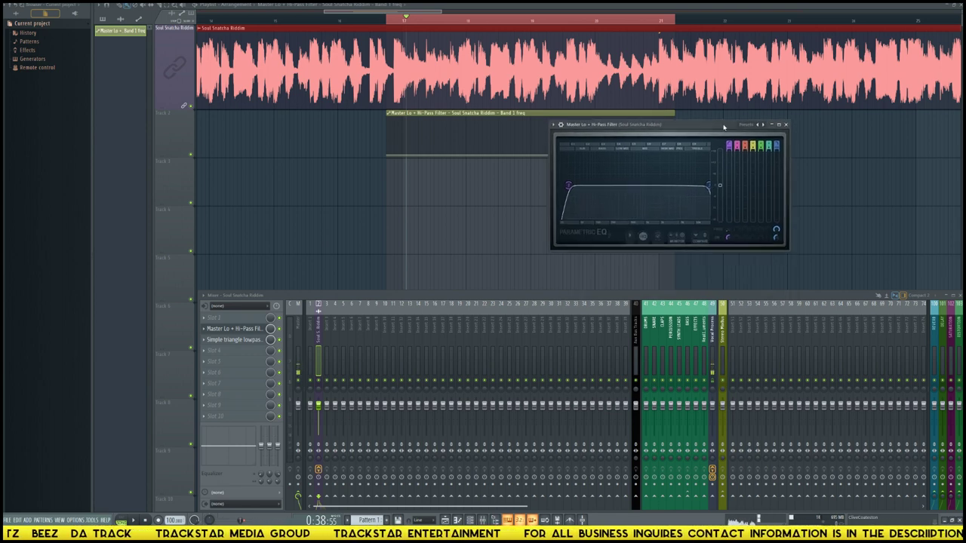
pyautogui.rightClick(774, 227)
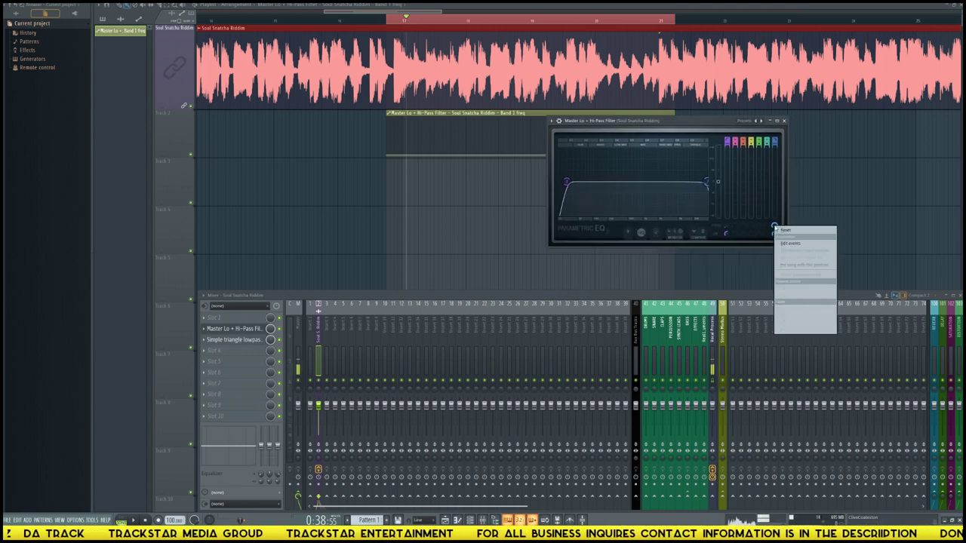
pyautogui.click(808, 275)
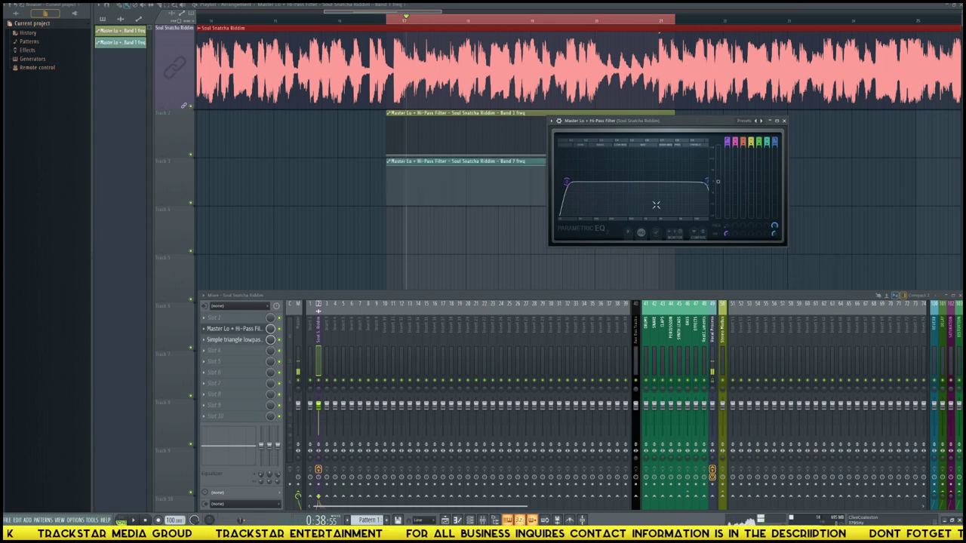
pyautogui.moveTo(676, 121); pyautogui.dragTo(818, 140)
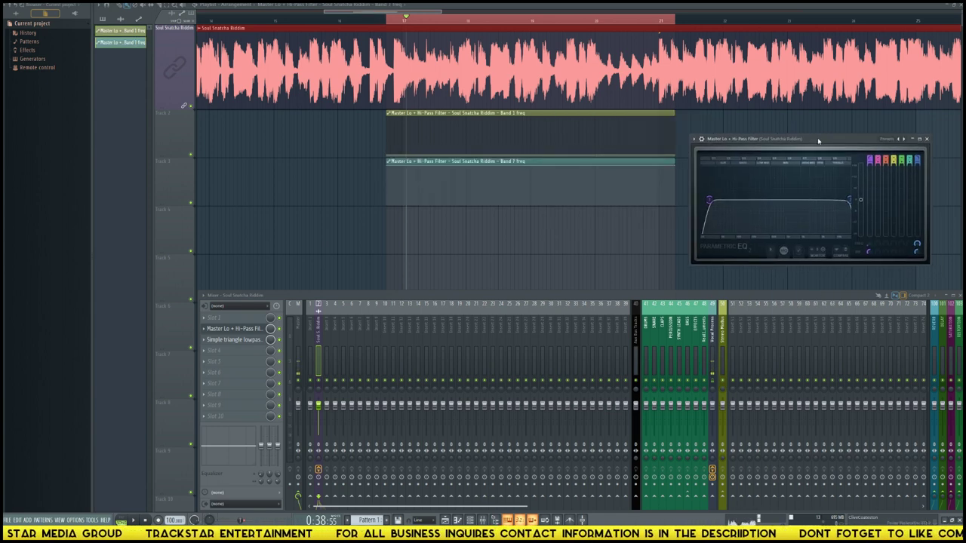
# Step: Try to lower the EQ's band 7 frequency and play the beat with the automation clips still active
pyautogui.moveTo(844, 200); pyautogui.dragTo(768, 200)
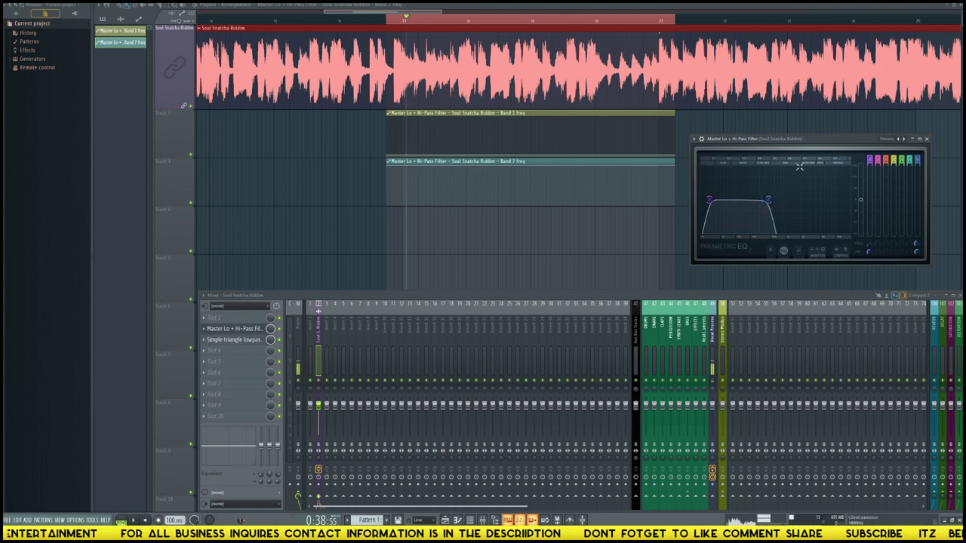
pyautogui.moveTo(836, 141); pyautogui.dragTo(871, 138)
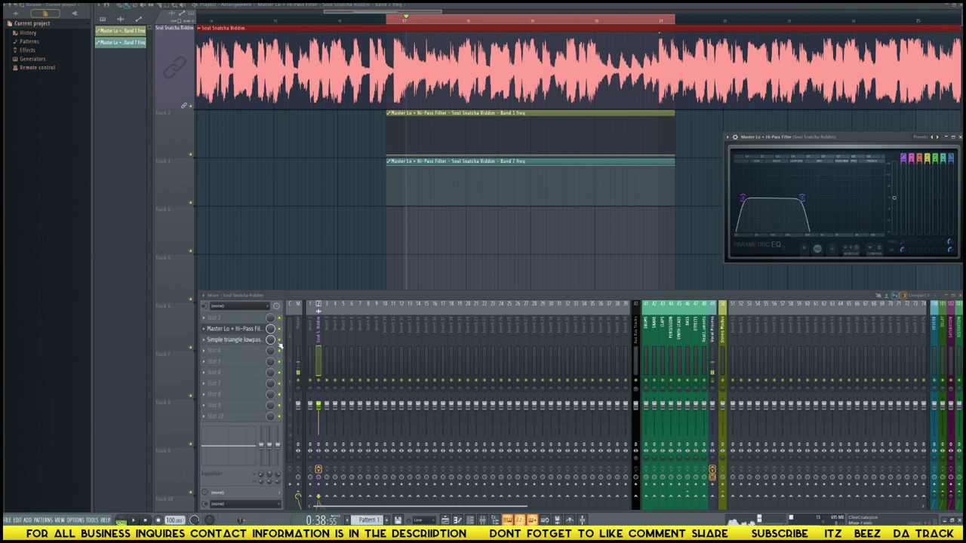
pyautogui.press('space')
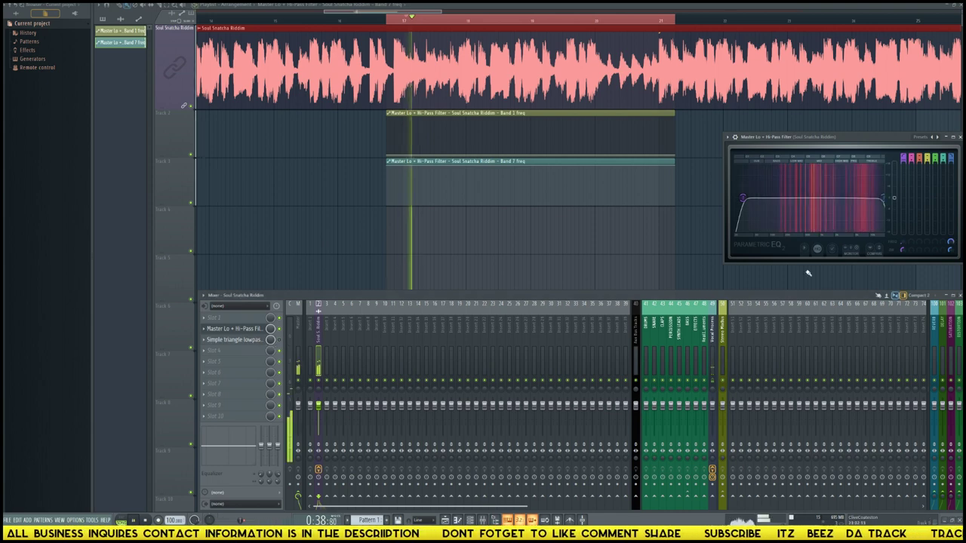
pyautogui.moveTo(802, 199); pyautogui.dragTo(887, 202)
pyautogui.press('space')
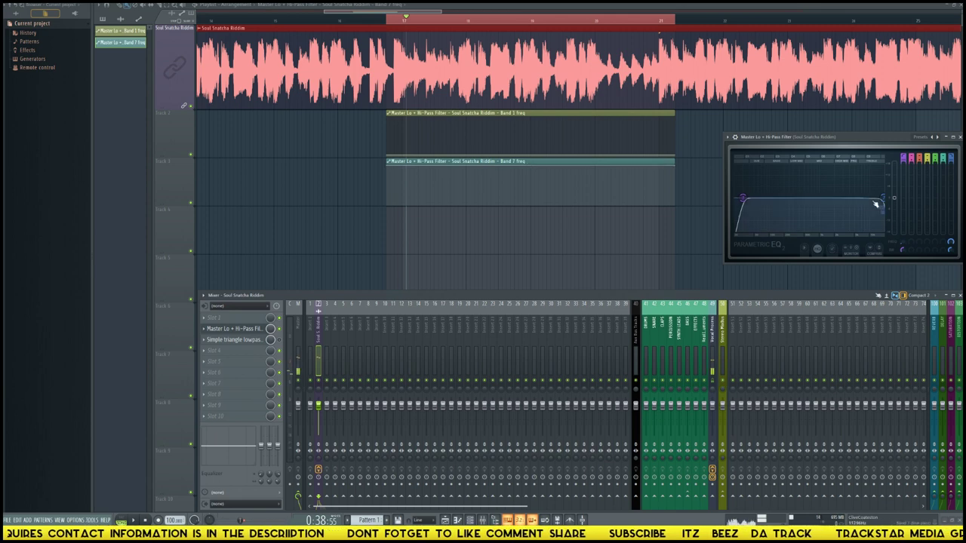
# Step: Mute the two automation tracks and lower the EQ's band 7 frequency by ear into the low-mid range while the beat plays
pyautogui.click(193, 156)
pyautogui.click(242, 330)
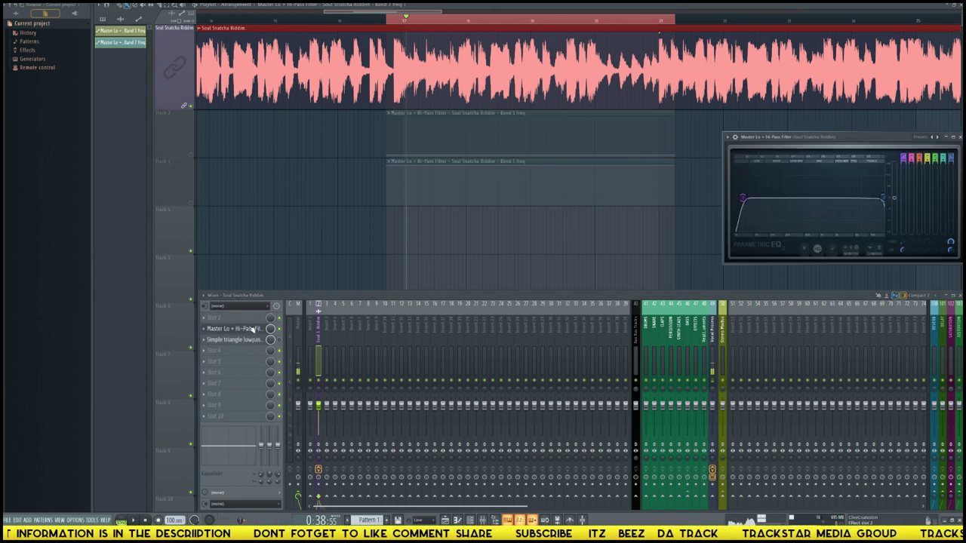
pyautogui.press('space')
pyautogui.moveTo(883, 202); pyautogui.dragTo(806, 200)
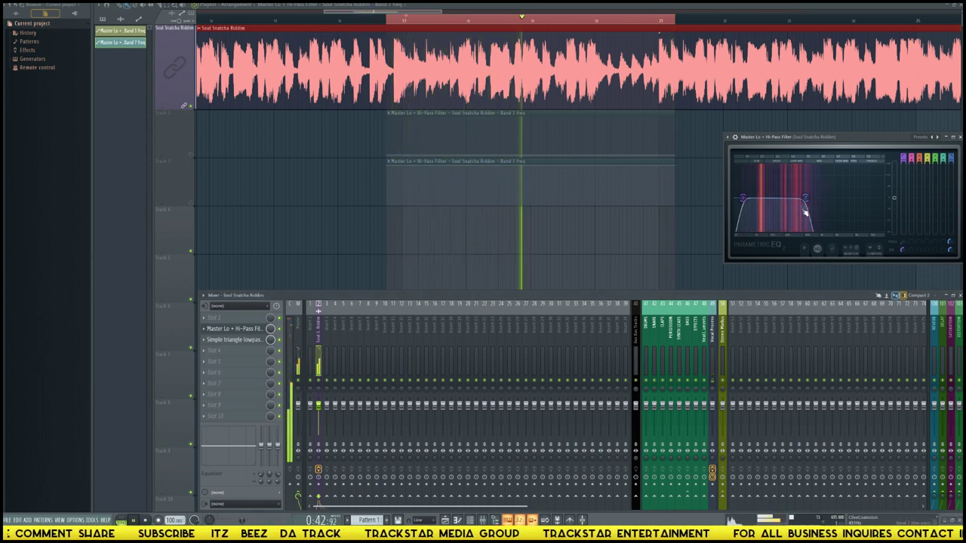
pyautogui.moveTo(806, 200); pyautogui.dragTo(793, 197)
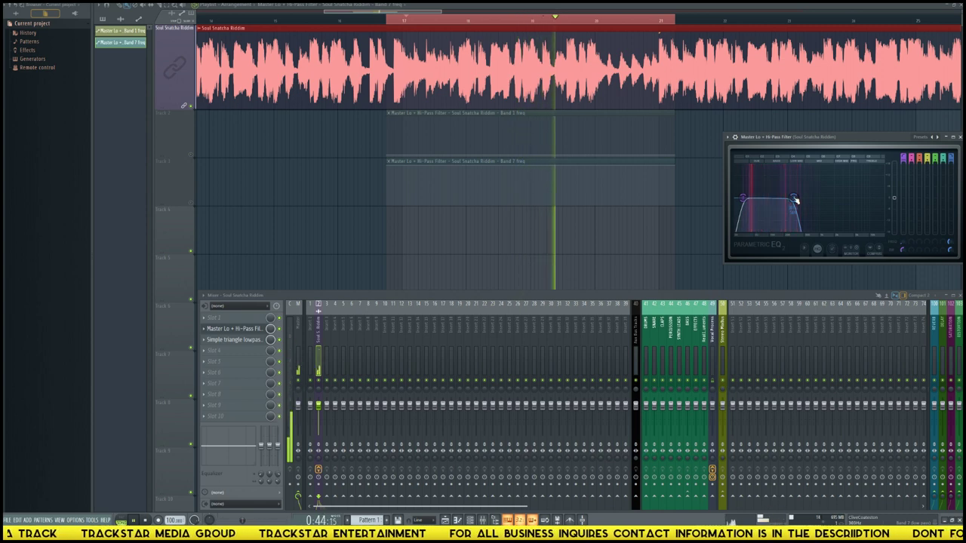
pyautogui.press('space')
pyautogui.press('space')
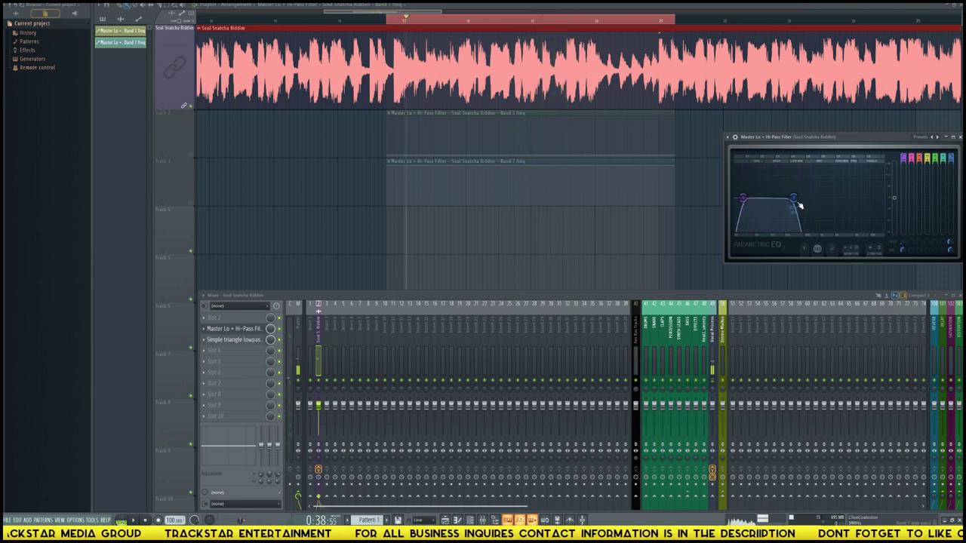
# Step: Fine-tune the filter resonance of the Simple triangle lowpass LFO during playback, and close the effect windows
pyautogui.click(246, 342)
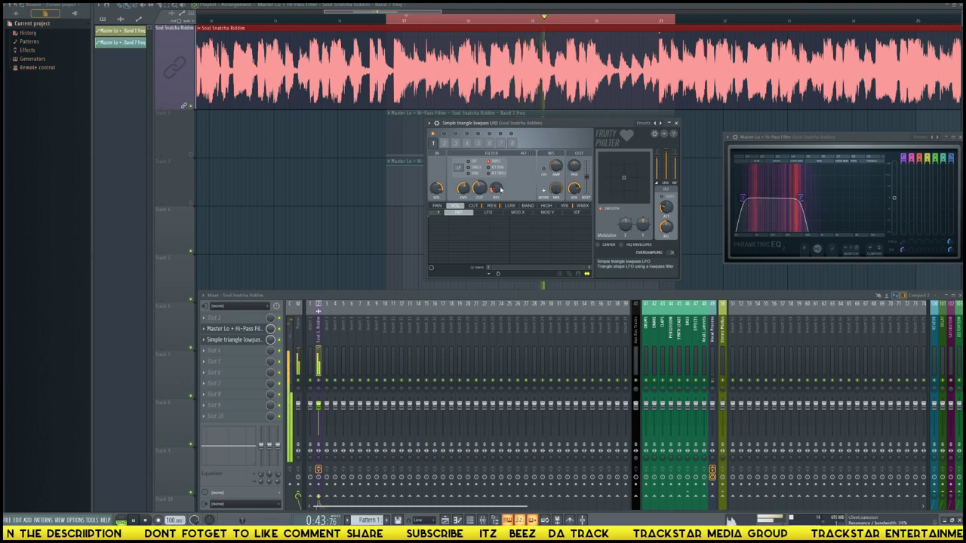
pyautogui.moveTo(496, 191); pyautogui.dragTo(498, 190)
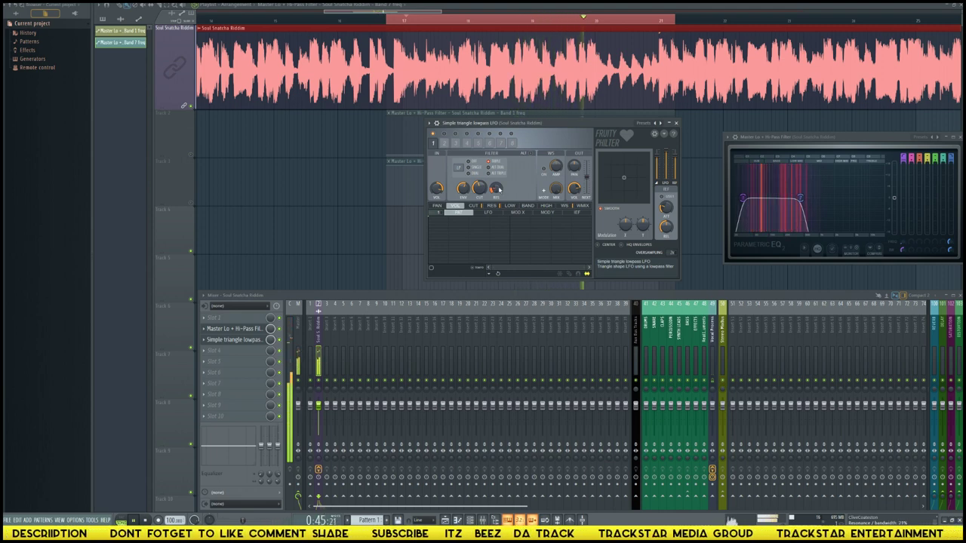
pyautogui.click(676, 123)
pyautogui.click(325, 158)
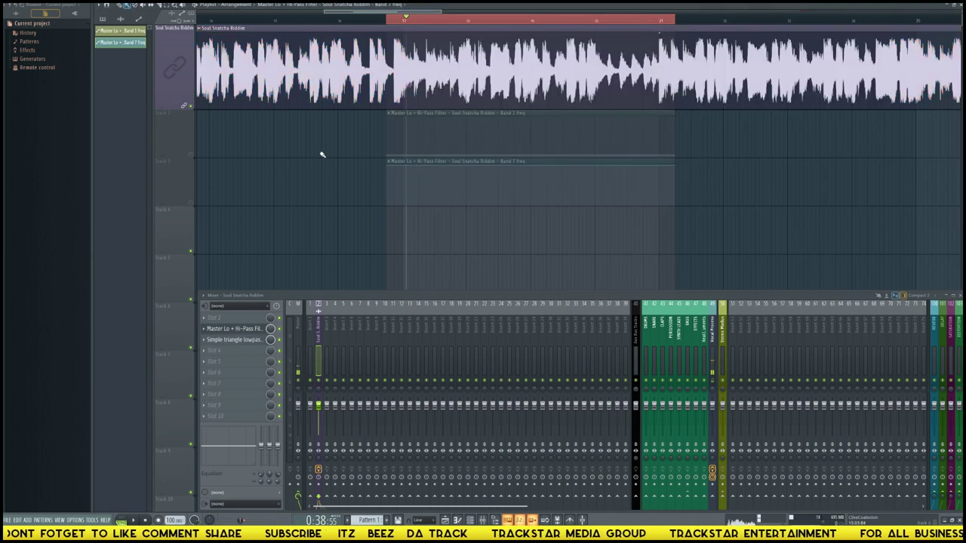
# Step: Unmute the automation tracks, then add a point at bar 17 in the Band 7 clip and paste the copied 44% value into it
pyautogui.click(257, 329)
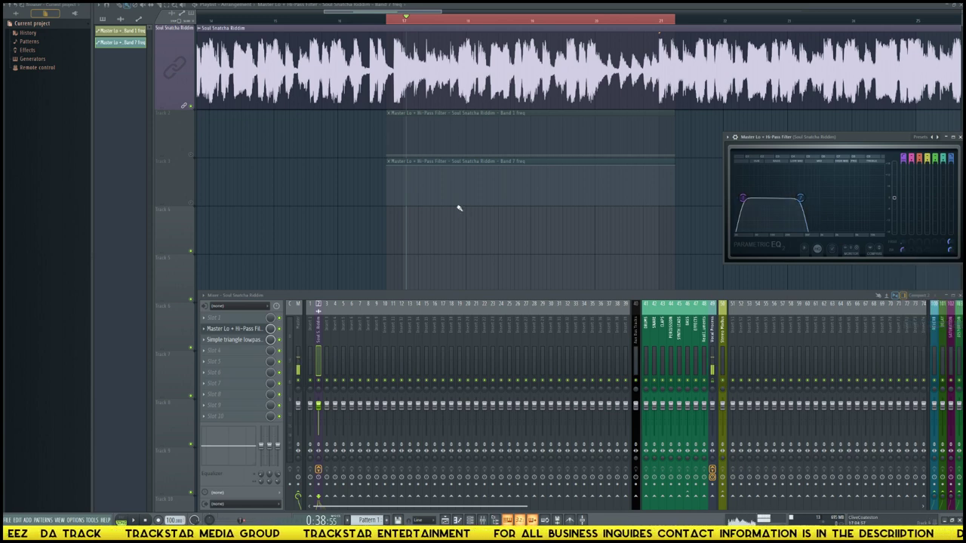
pyautogui.click(194, 205)
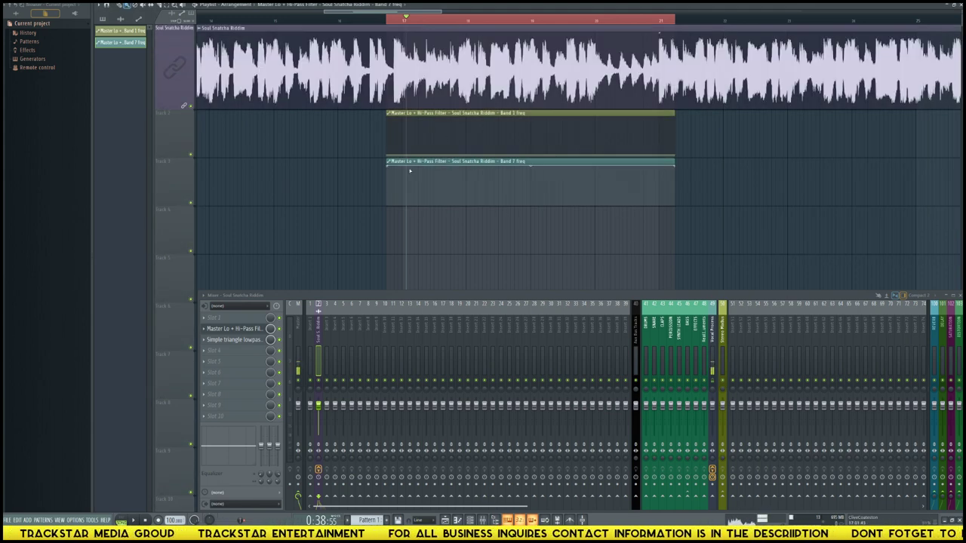
pyautogui.scroll(3, 401, 171)
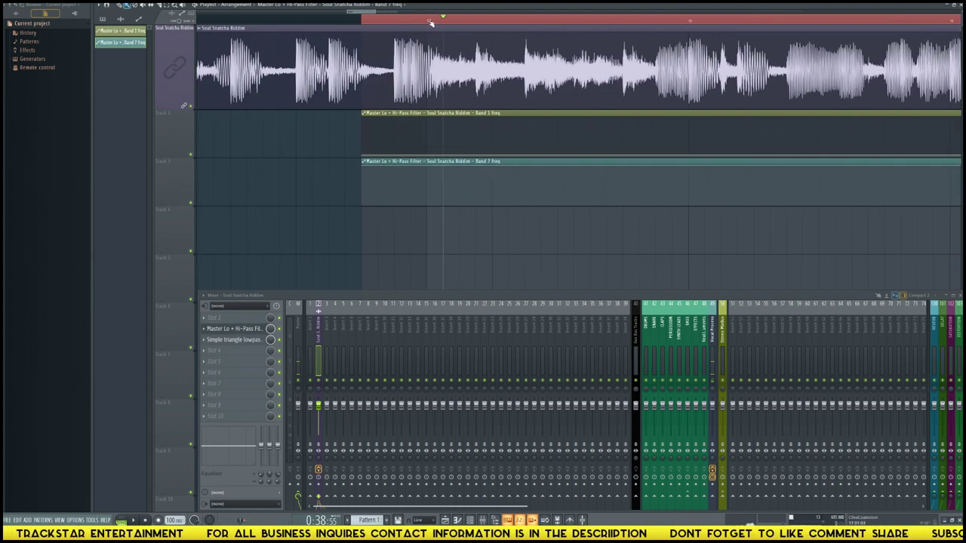
pyautogui.moveTo(426, 170); pyautogui.dragTo(430, 173)
pyautogui.rightClick(428, 173)
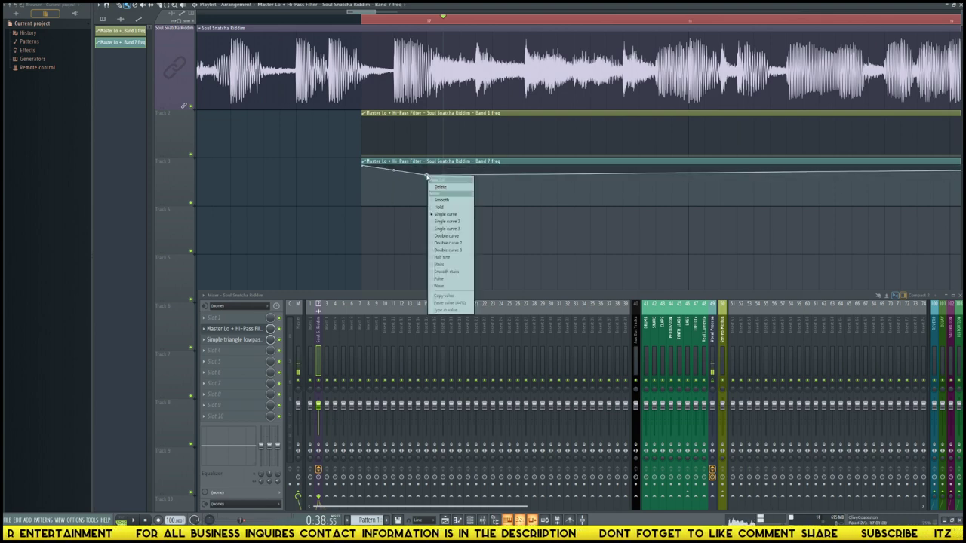
pyautogui.click(463, 304)
# Step: Play from the start of the automation clips with the EQ open to check the band 7 filter movement, and close the EQ
pyautogui.click(364, 26)
pyautogui.click(257, 330)
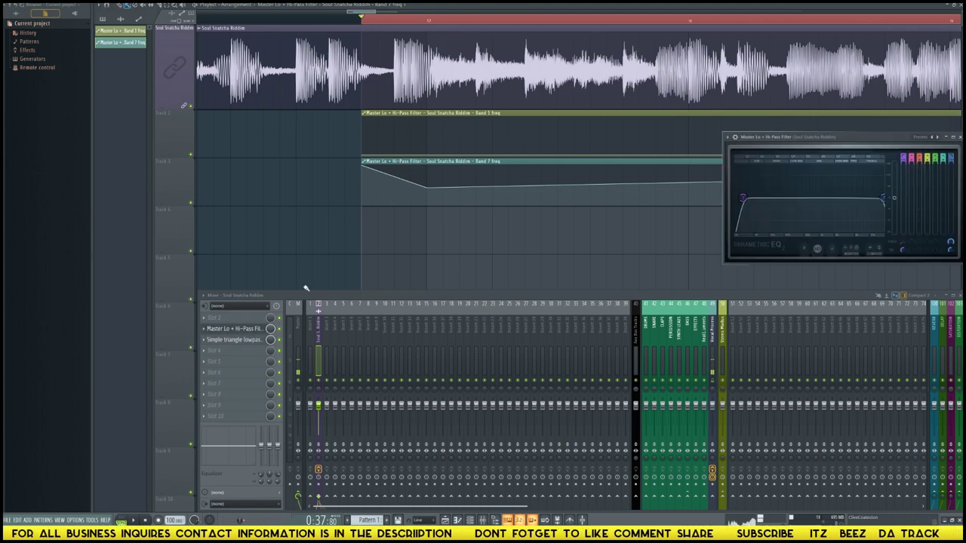
pyautogui.scroll(-4, 696, 28)
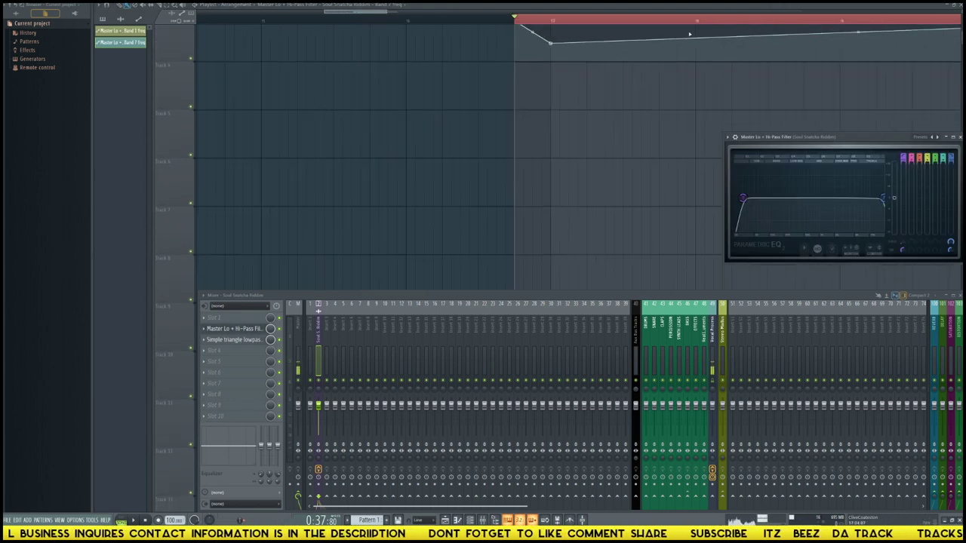
pyautogui.press('space')
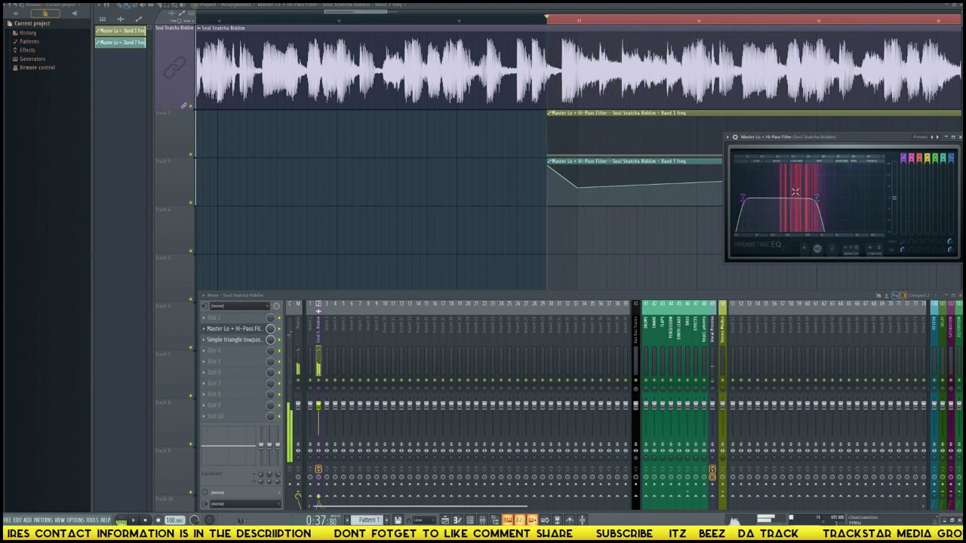
pyautogui.press('space')
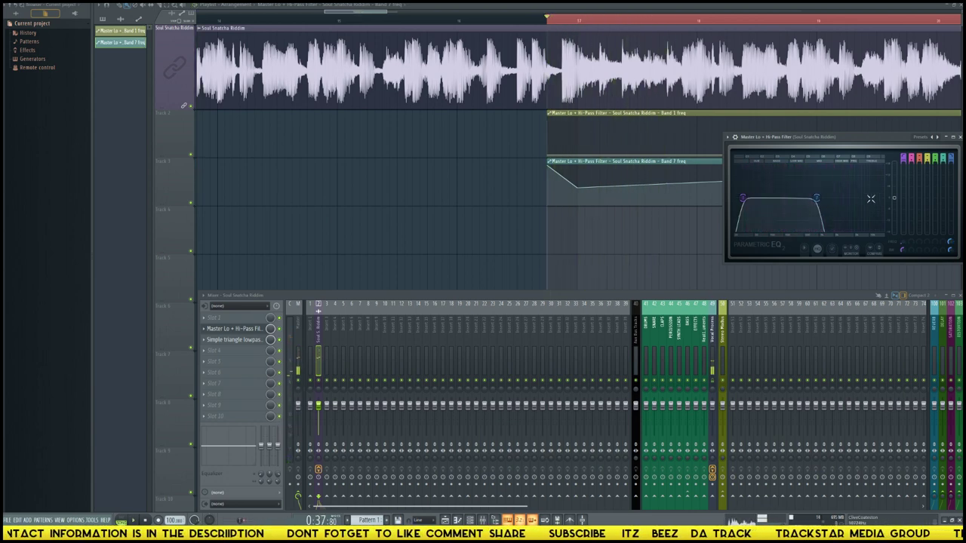
pyautogui.click(959, 137)
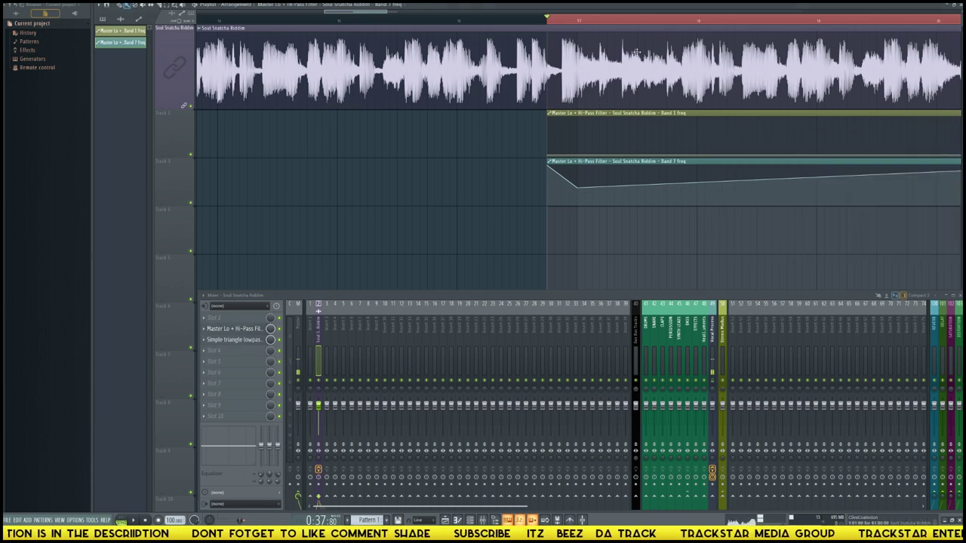
# Step: Copy the value of the Band 7 clip's start point and paste it into a new point at bar 21
pyautogui.scroll(-2, 659, 22)
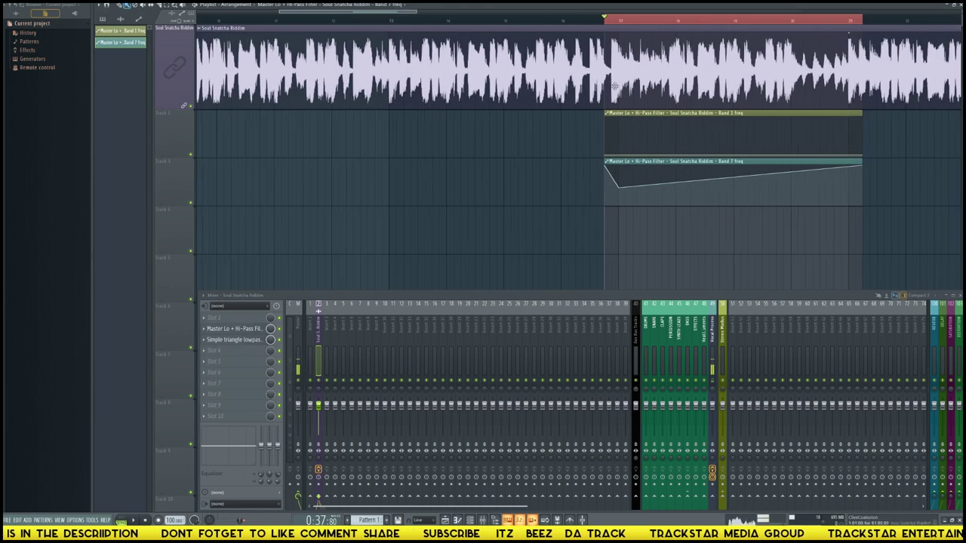
pyautogui.rightClick(610, 167)
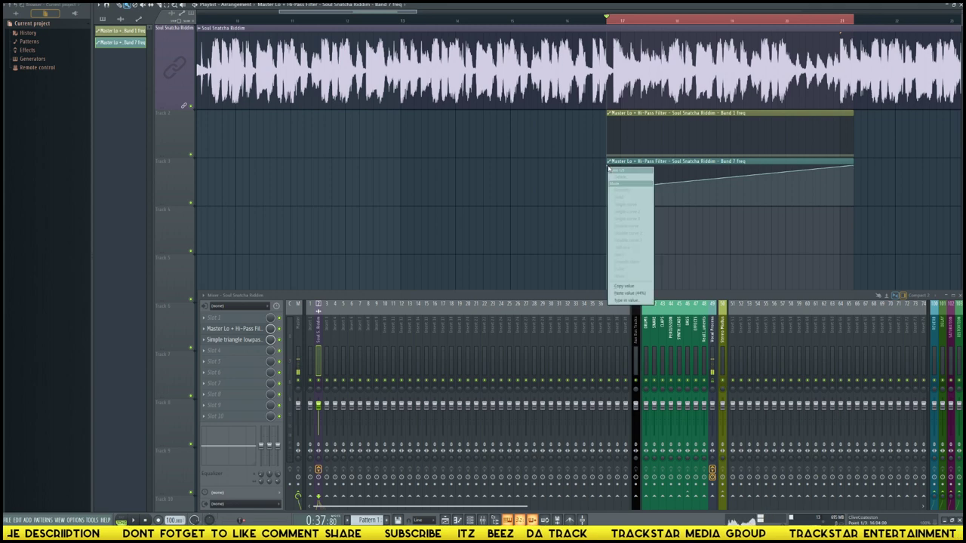
pyautogui.click(629, 293)
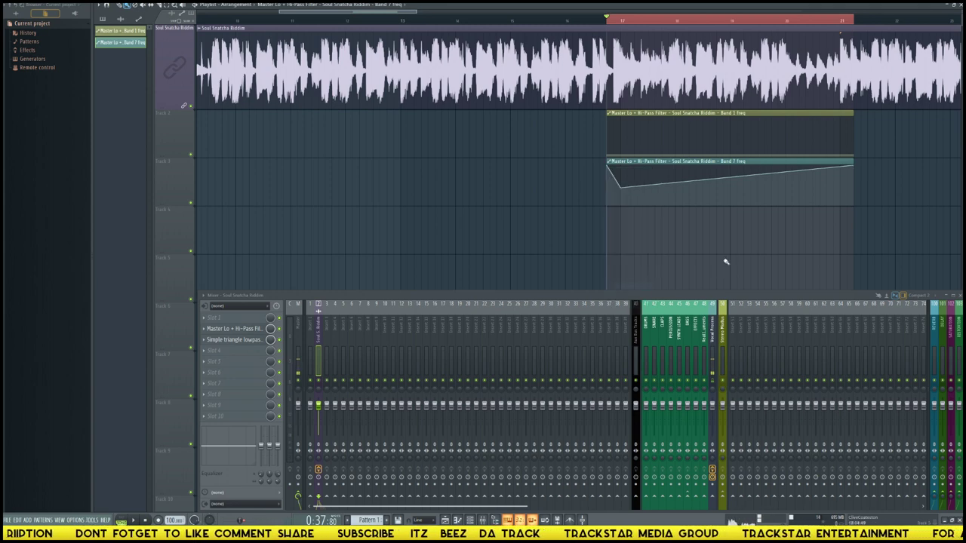
pyautogui.rightClick(842, 169)
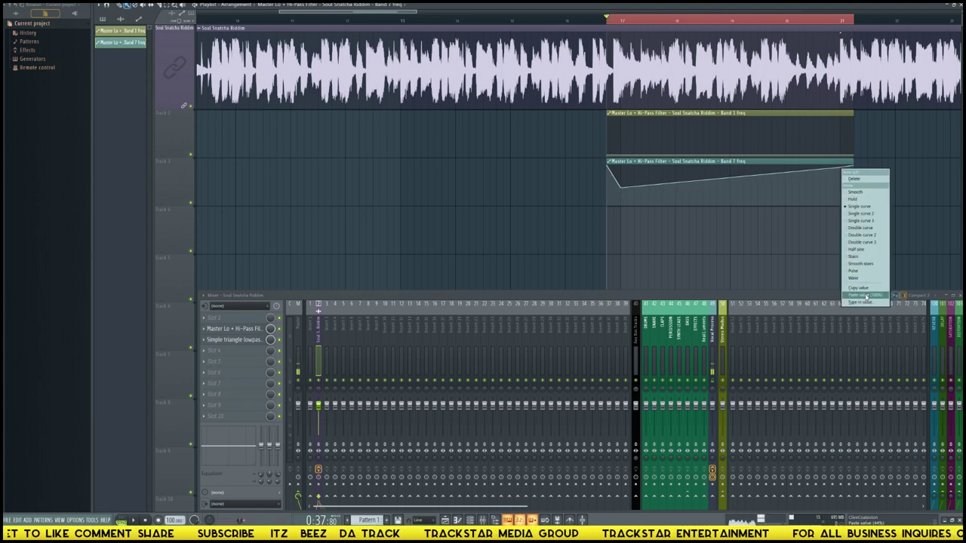
pyautogui.click(866, 295)
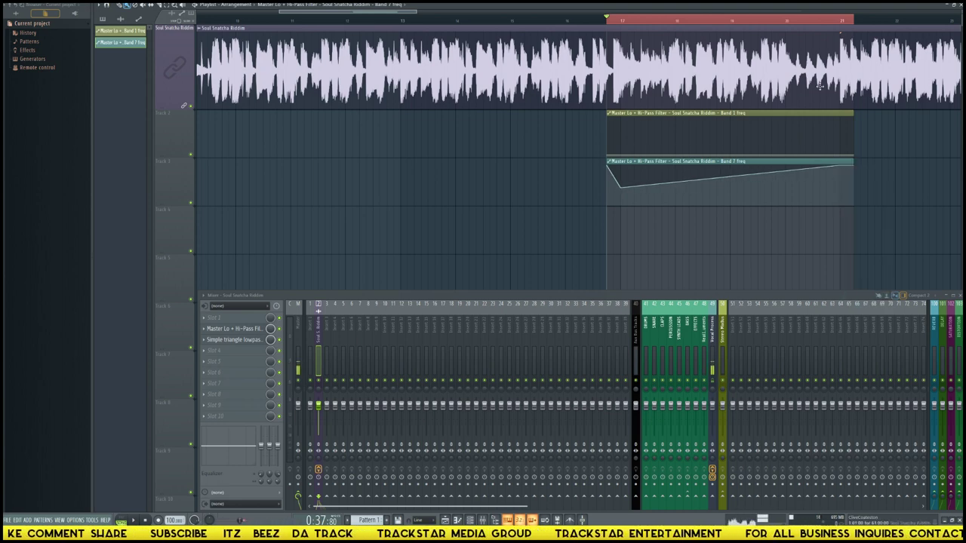
# Step: Lower the Band 7 clip's bar 21 point to slightly above the bar 17 point's level, and reopen the EQ clear of the clips
pyautogui.doubleClick(851, 22)
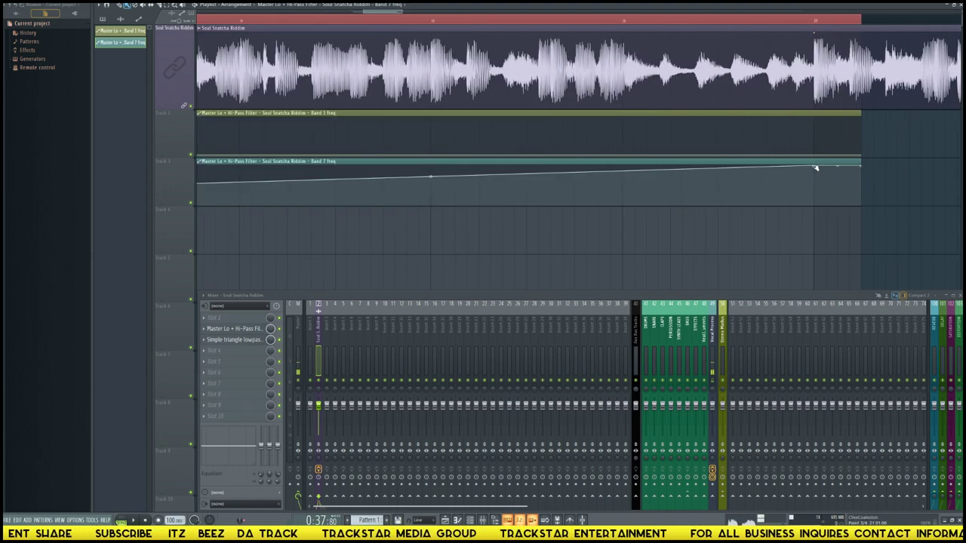
pyautogui.moveTo(815, 166); pyautogui.dragTo(815, 183)
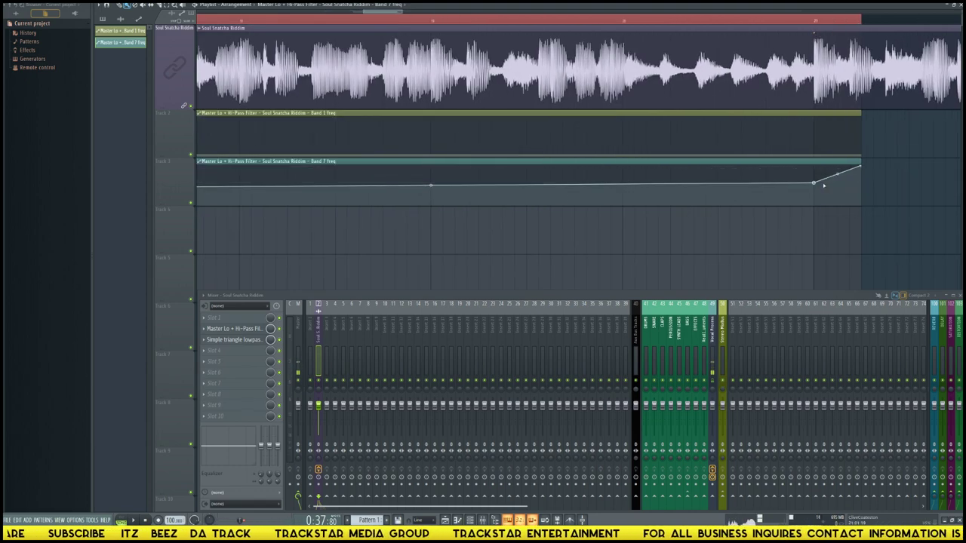
pyautogui.scroll(-3, 757, 28)
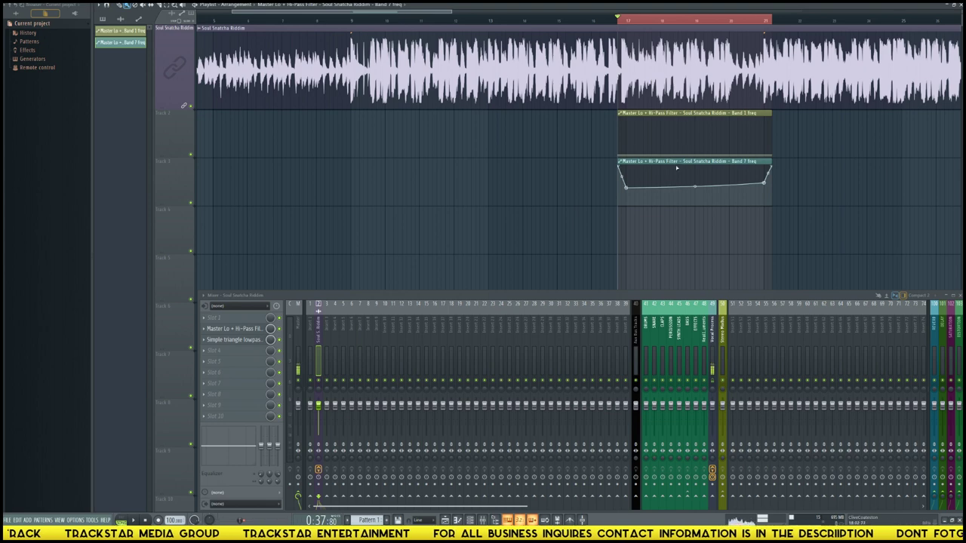
pyautogui.click(232, 329)
pyautogui.moveTo(800, 142); pyautogui.dragTo(316, 156)
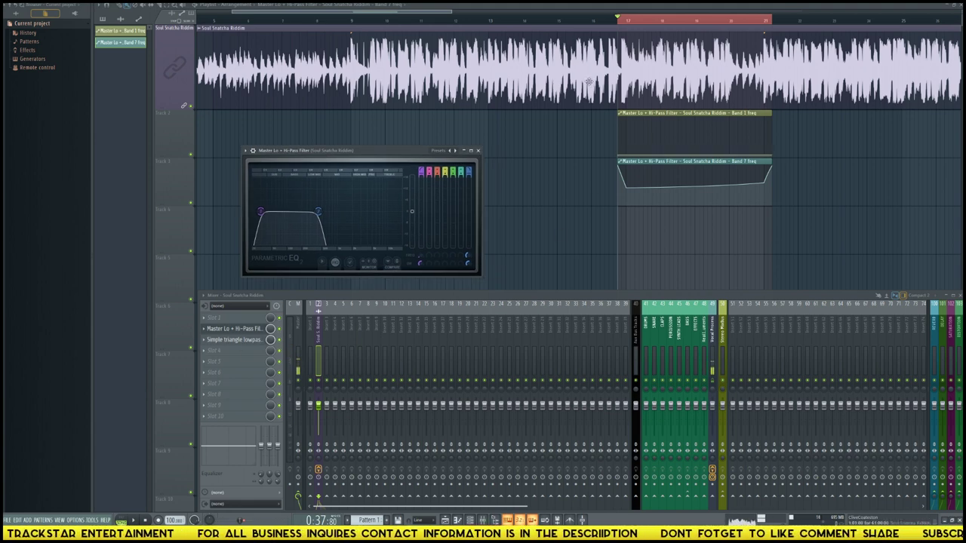
# Step: Close the EQ, clear the bar 17–21 time selection, and create an automation clip for the Simple triangle lowpass LFO's mix level
pyautogui.press('Escape')
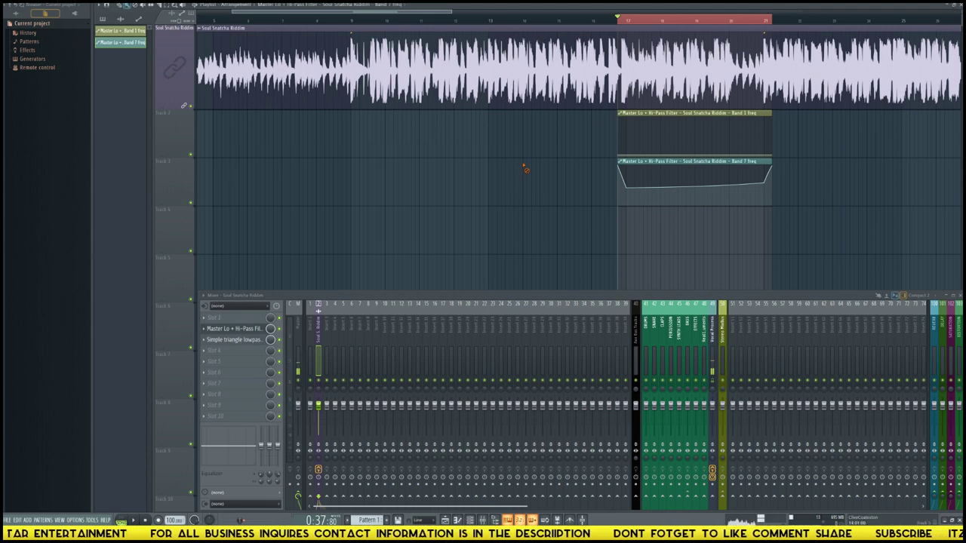
pyautogui.click(524, 163)
pyautogui.click(448, 21)
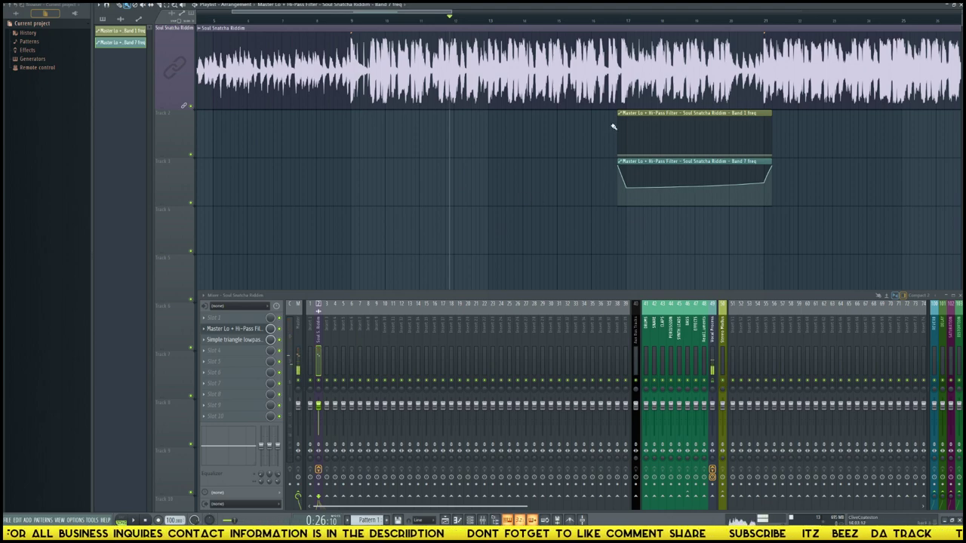
pyautogui.scroll(5, 621, 29)
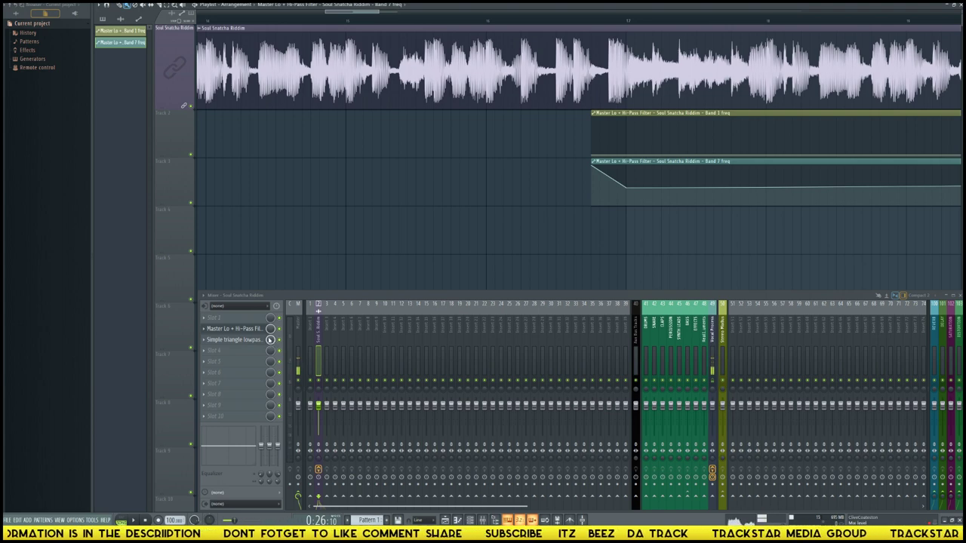
pyautogui.rightClick(270, 340)
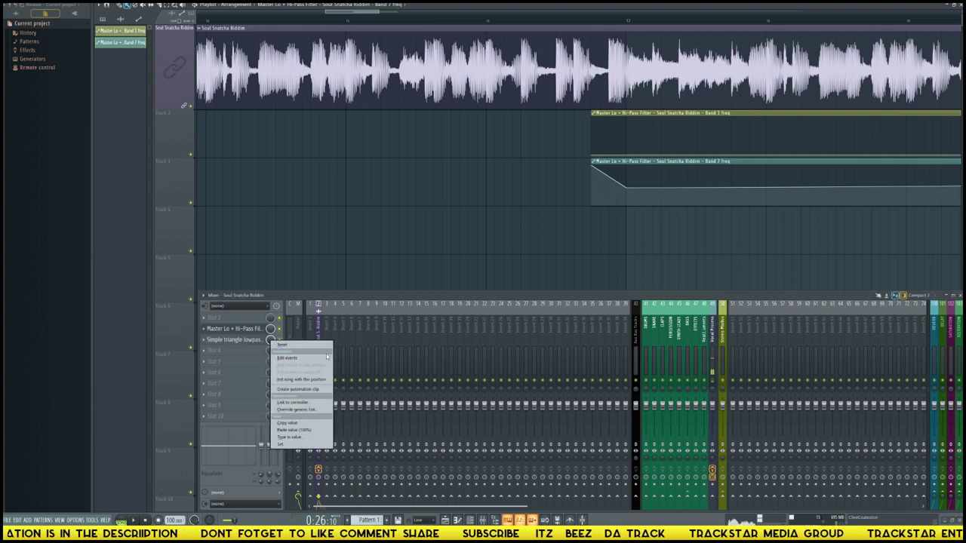
pyautogui.click(298, 388)
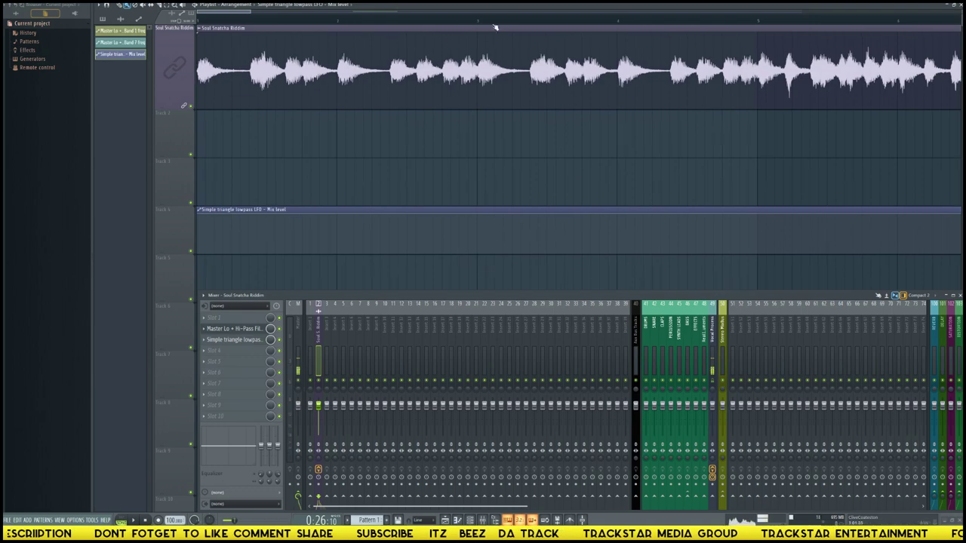
# Step: Lower the start and end points of the Simple triangle lowpass LFO Mix level clip to the minimum
pyautogui.scroll(-3, 518, 25)
pyautogui.scroll(-5, 518, 25)
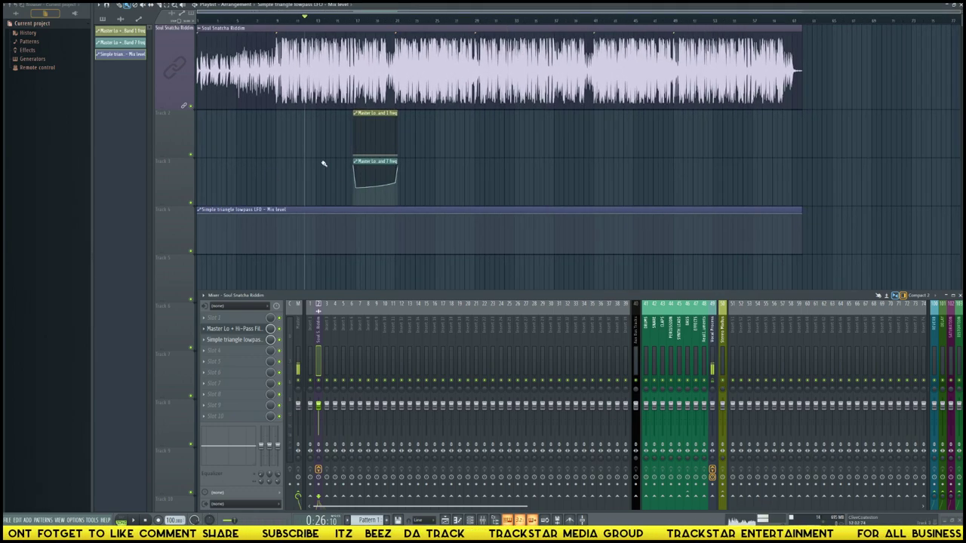
pyautogui.scroll(6, 375, 21)
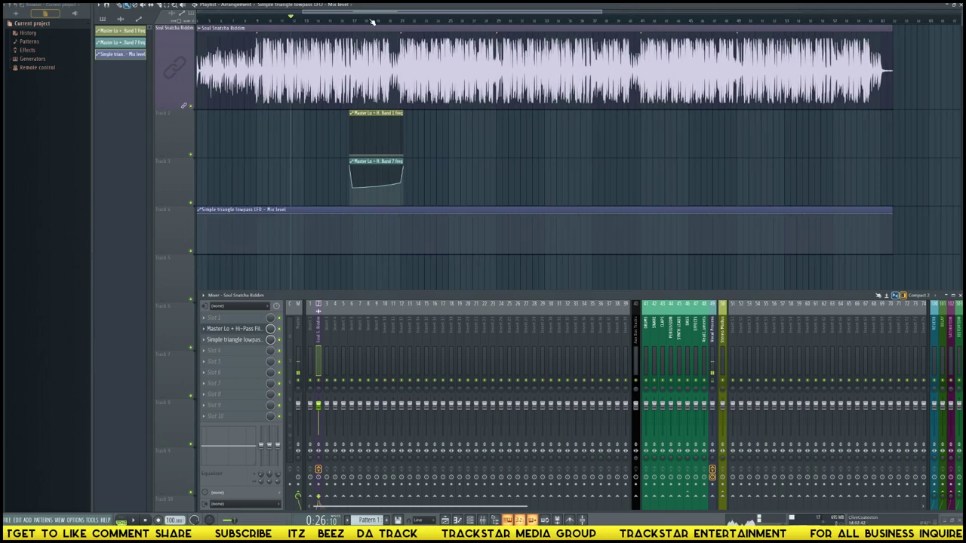
pyautogui.hscroll(-5, 460, 188)
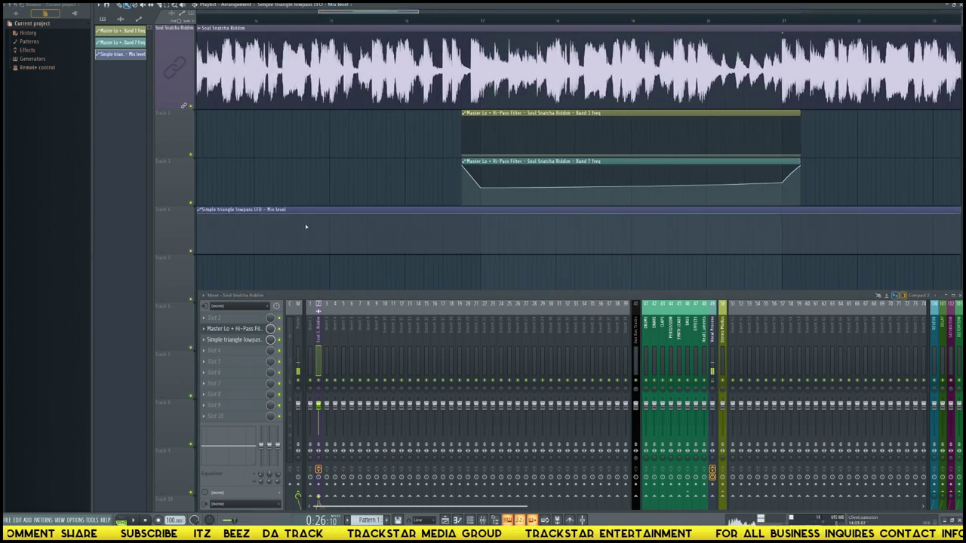
pyautogui.scroll(-3, 381, 20)
pyautogui.scroll(-5, 351, 179)
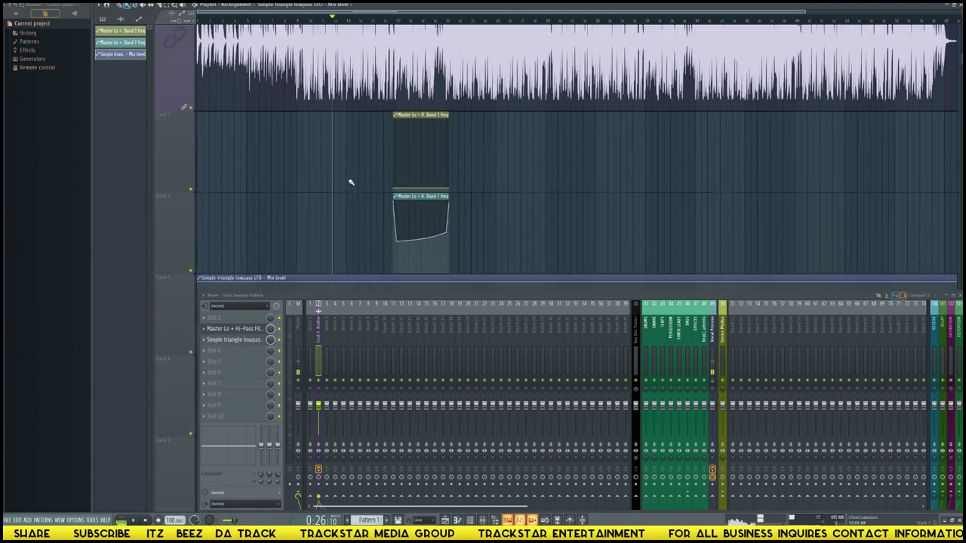
pyautogui.scroll(1, 201, 187)
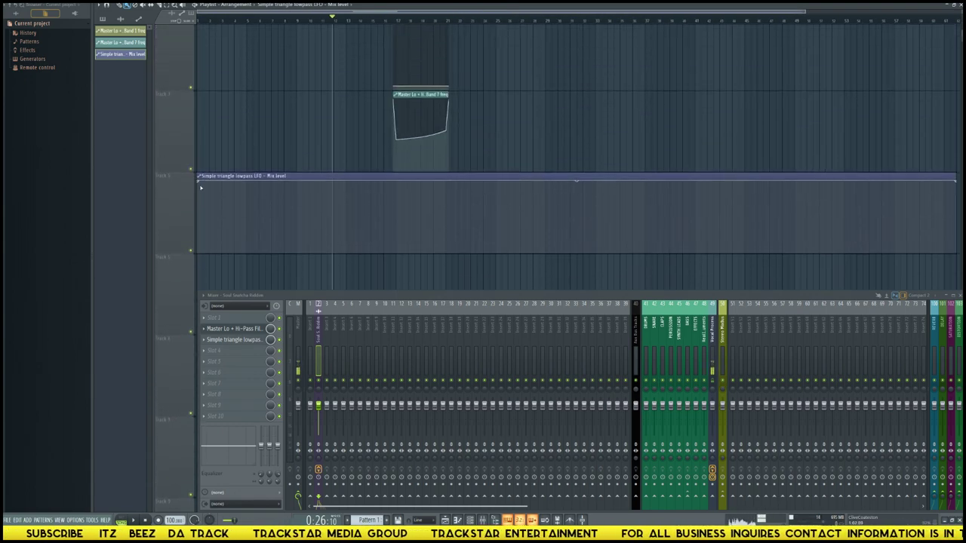
pyautogui.moveTo(199, 183); pyautogui.dragTo(199, 253)
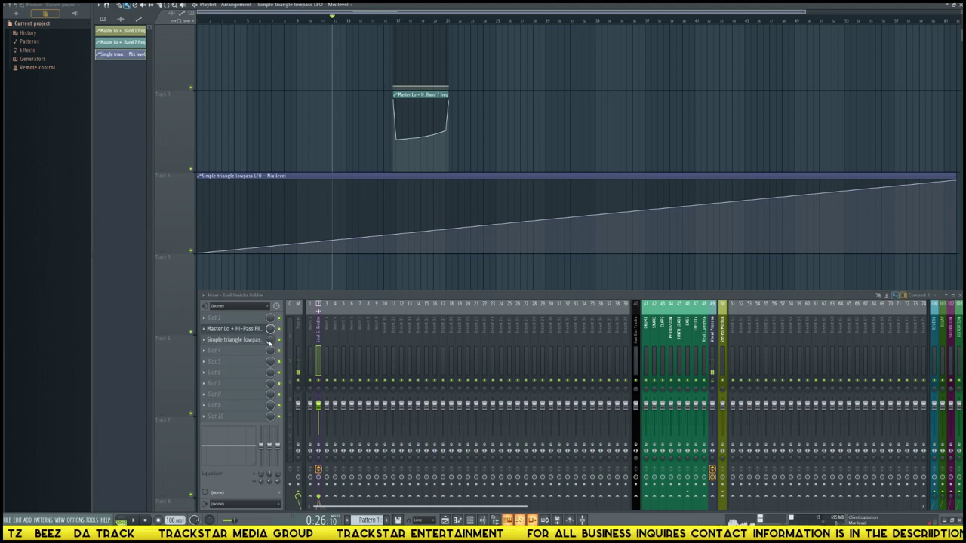
pyautogui.moveTo(957, 182); pyautogui.dragTo(957, 274)
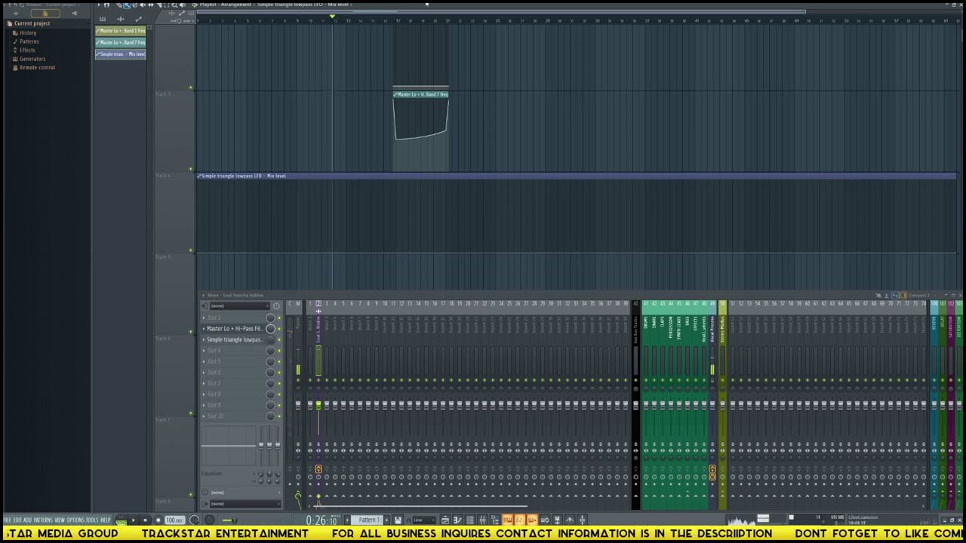
# Step: Shape the Mix level clip to rise sharply from just before bar 17 to full, hold until bar 21, and drop steeply to the minimum
pyautogui.scroll(4, 409, 22)
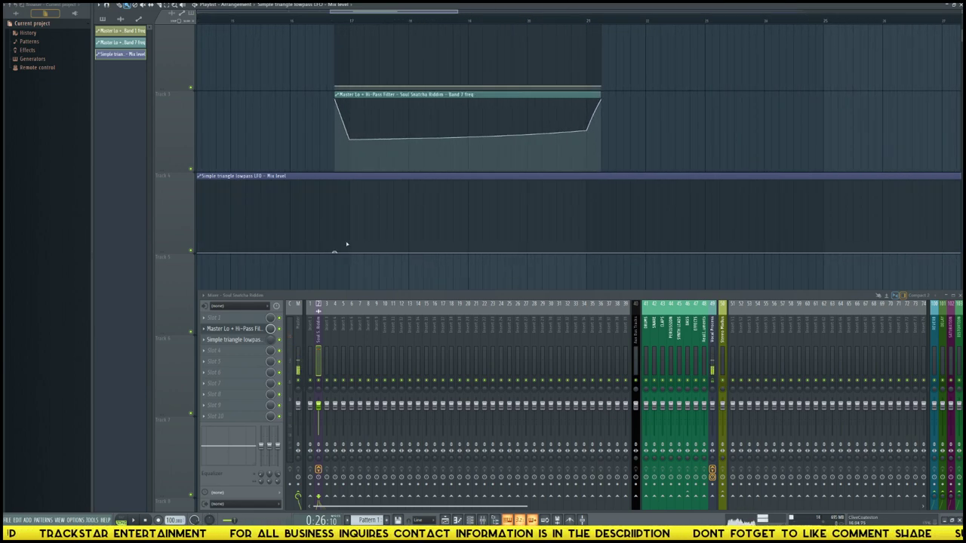
pyautogui.moveTo(350, 249); pyautogui.dragTo(353, 173)
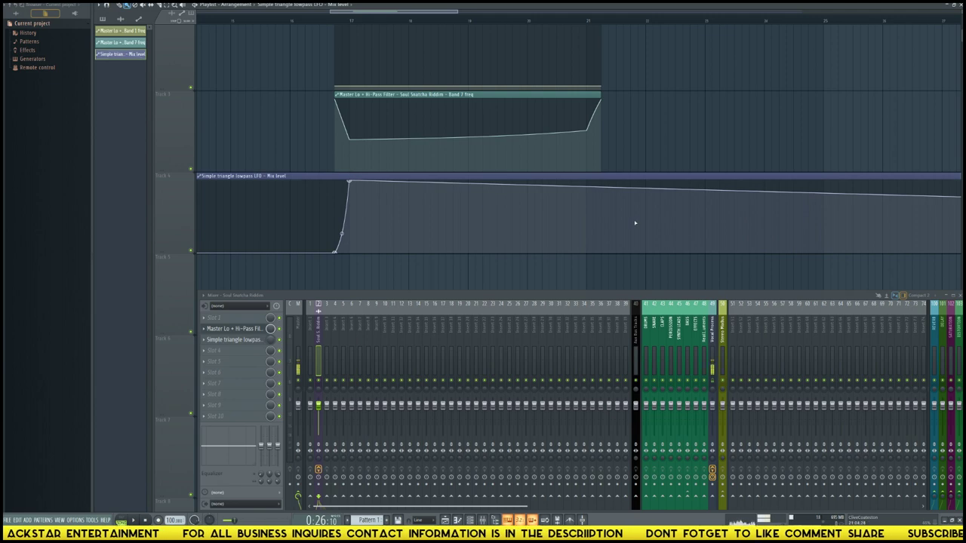
pyautogui.rightClick(586, 185)
pyautogui.moveTo(589, 188); pyautogui.dragTo(601, 256)
pyautogui.moveTo(593, 200); pyautogui.dragTo(590, 243)
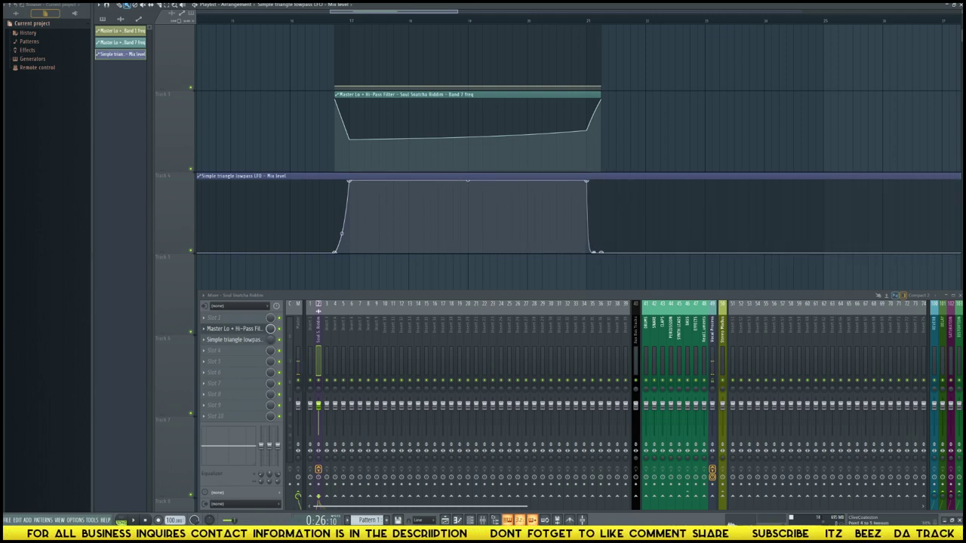
pyautogui.moveTo(342, 232); pyautogui.dragTo(339, 249)
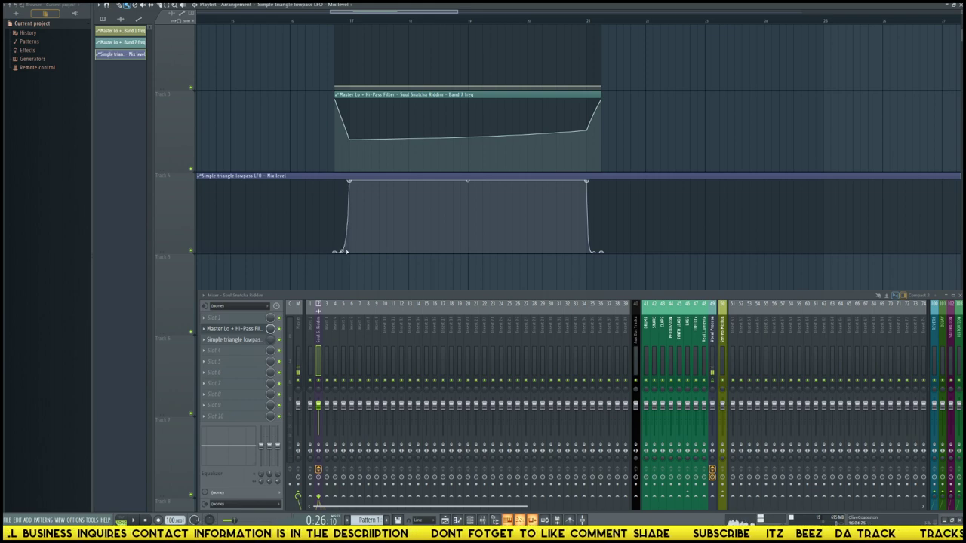
# Step: Move the start of the Mix level rise to bar 16, keep its peak at bar 17, and reset the ramp to a straight line
pyautogui.moveTo(337, 19); pyautogui.dragTo(367, 33)
pyautogui.press('space')
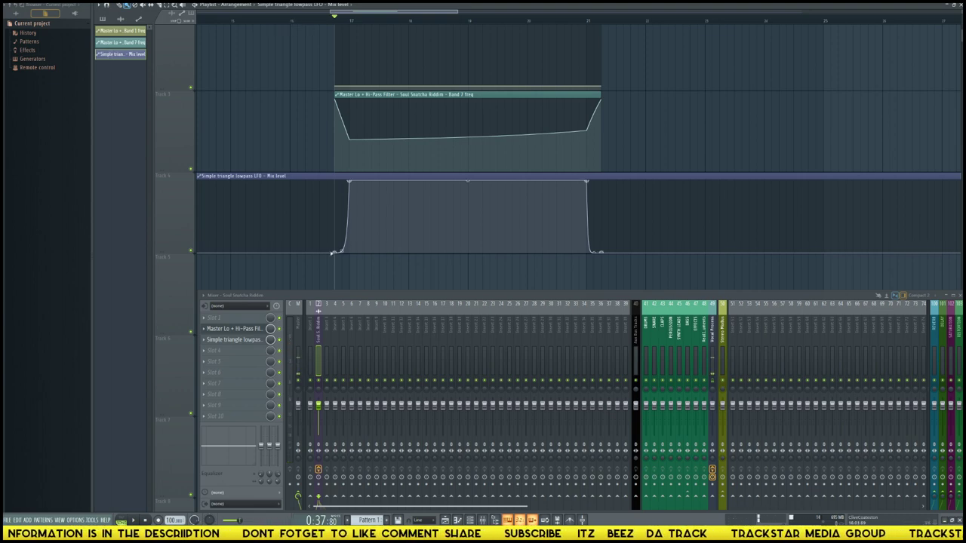
pyautogui.moveTo(337, 254); pyautogui.dragTo(292, 261)
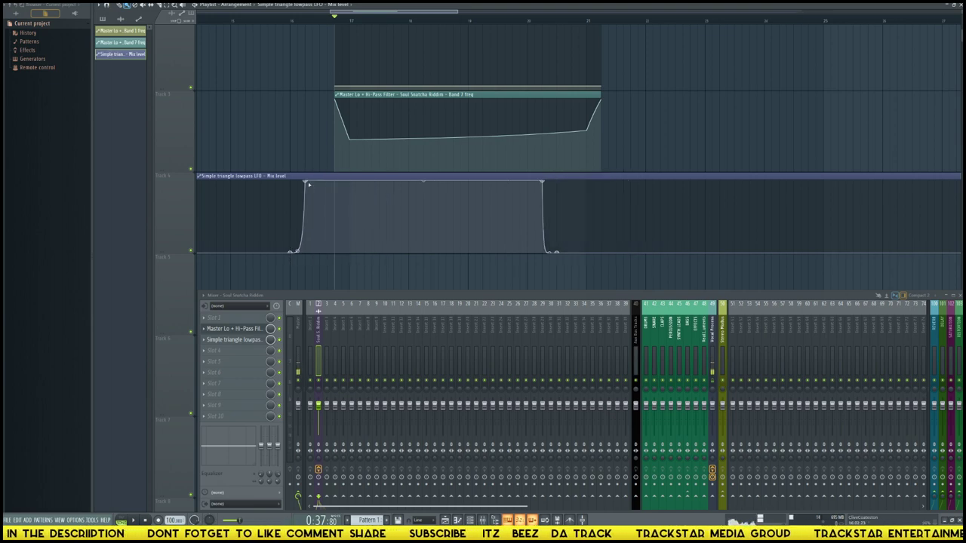
pyautogui.moveTo(307, 182); pyautogui.dragTo(349, 182)
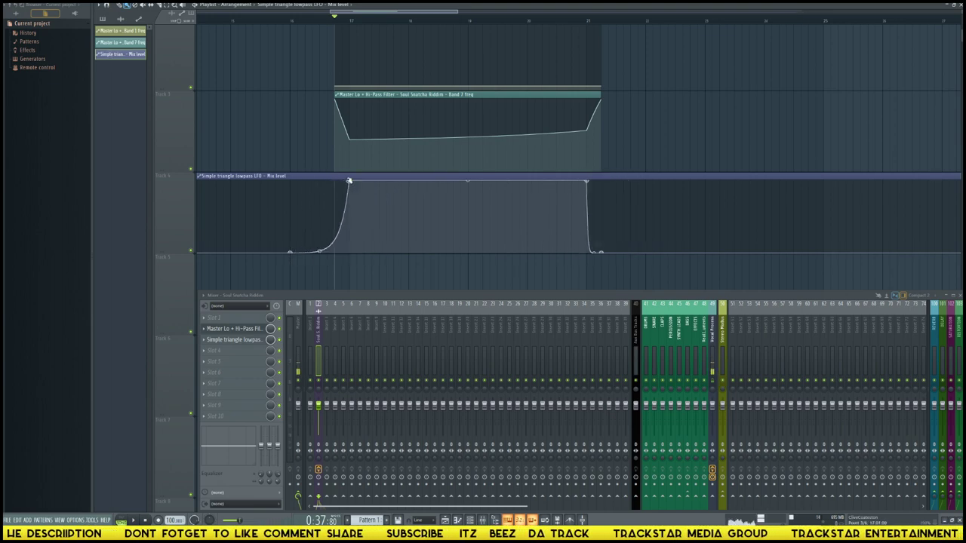
pyautogui.rightClick(320, 250)
# Step: Play from bar 16 to check the Mix level ramp, and adjust the curve of the drop after bar 21
pyautogui.click(290, 28)
pyautogui.press('space')
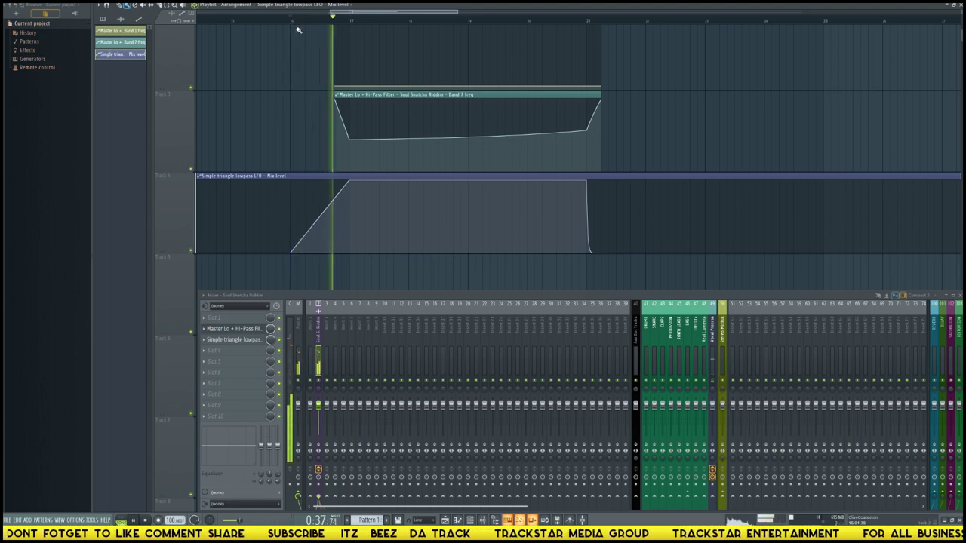
pyautogui.press('space')
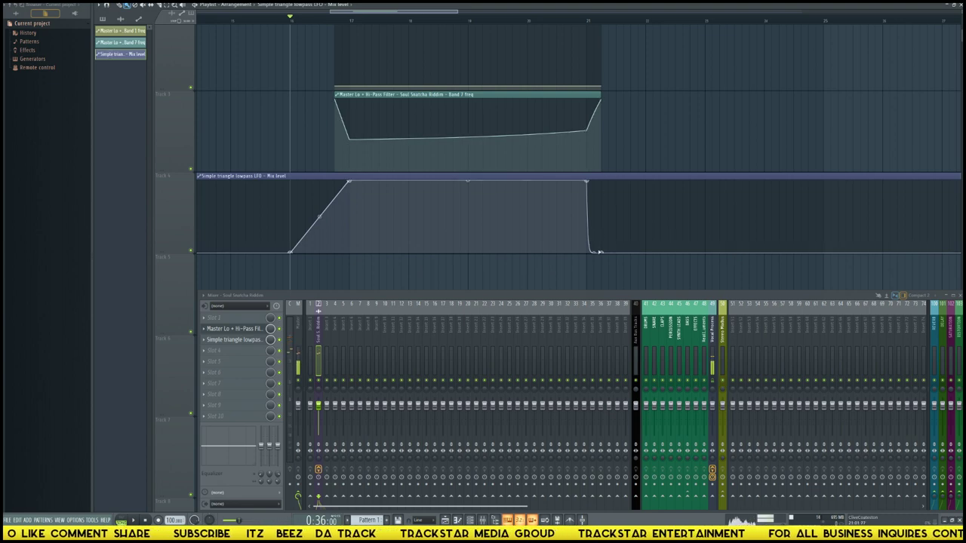
pyautogui.moveTo(594, 251); pyautogui.dragTo(590, 253)
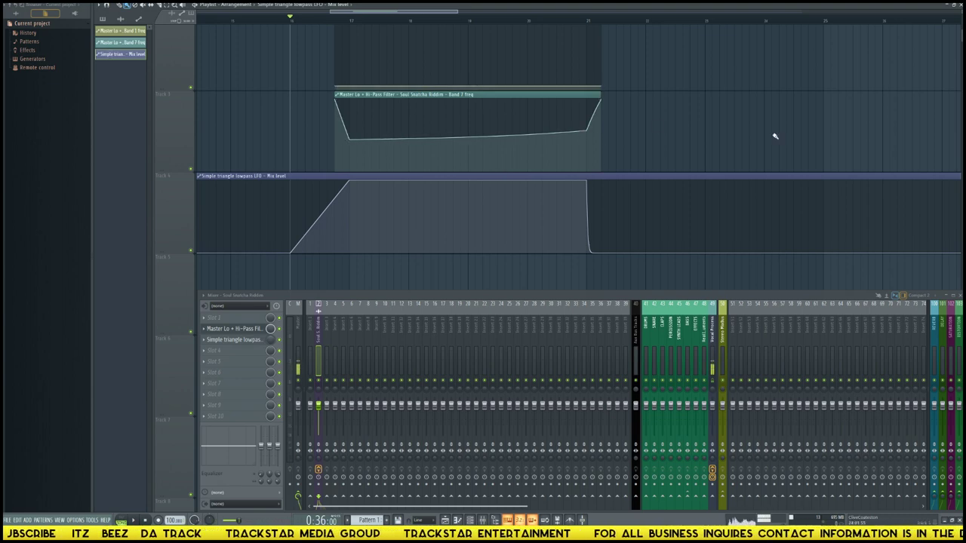
# Step: Open the EQ and the Simple triangle lowpass LFO filter clear of the automation clips, and set the EQ window to detached
pyautogui.scroll(2, 400, 182)
pyautogui.scroll(-2, 401, 181)
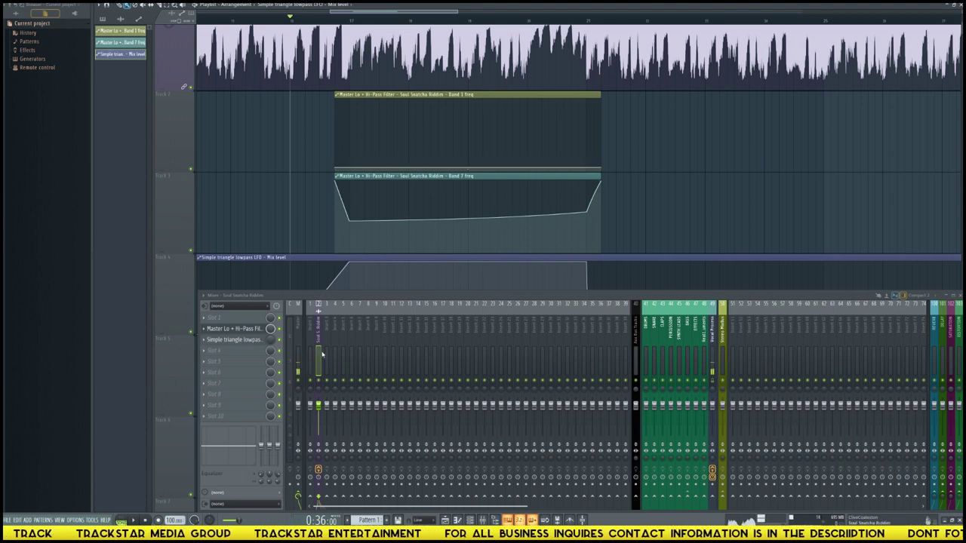
pyautogui.press('F9')
pyautogui.press('F9')
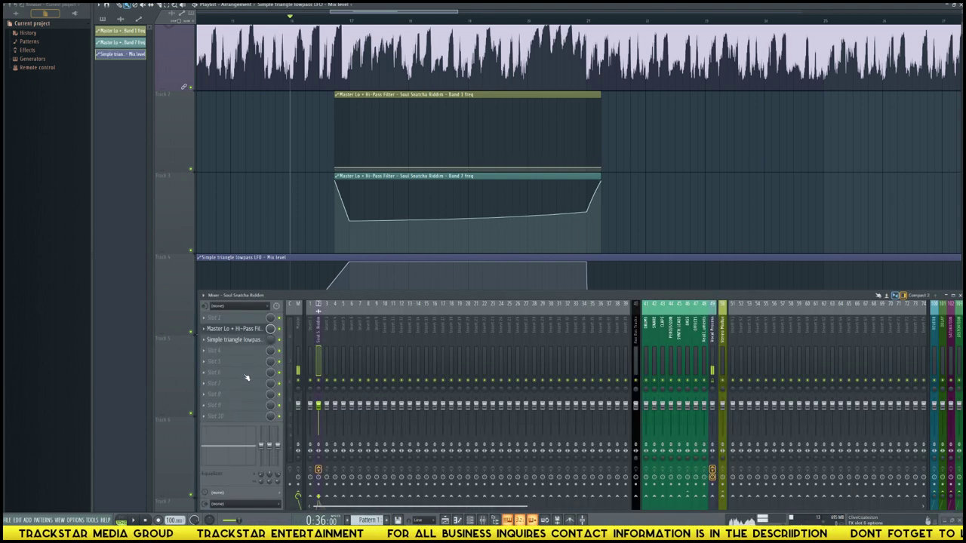
pyautogui.click(245, 329)
pyautogui.click(234, 339)
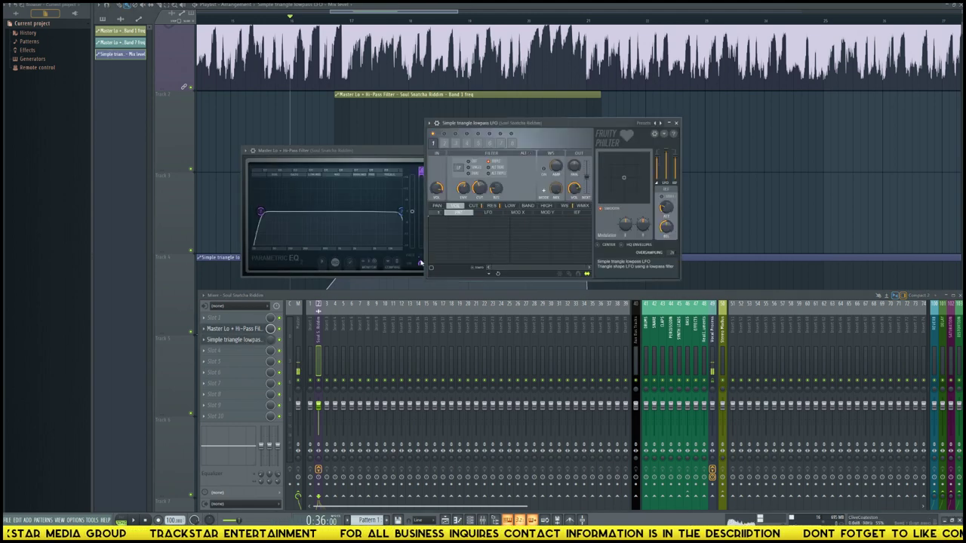
pyautogui.moveTo(267, 160); pyautogui.dragTo(741, 224)
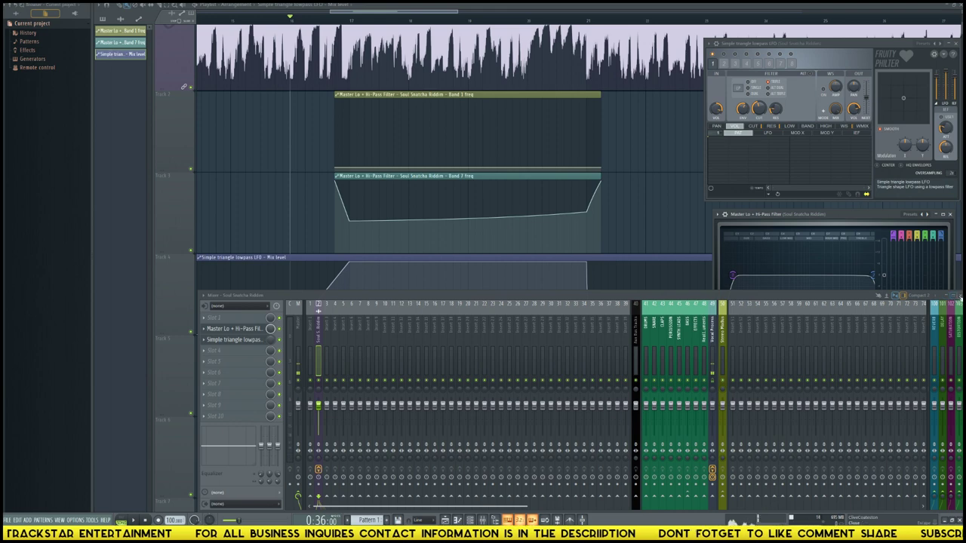
pyautogui.click(720, 215)
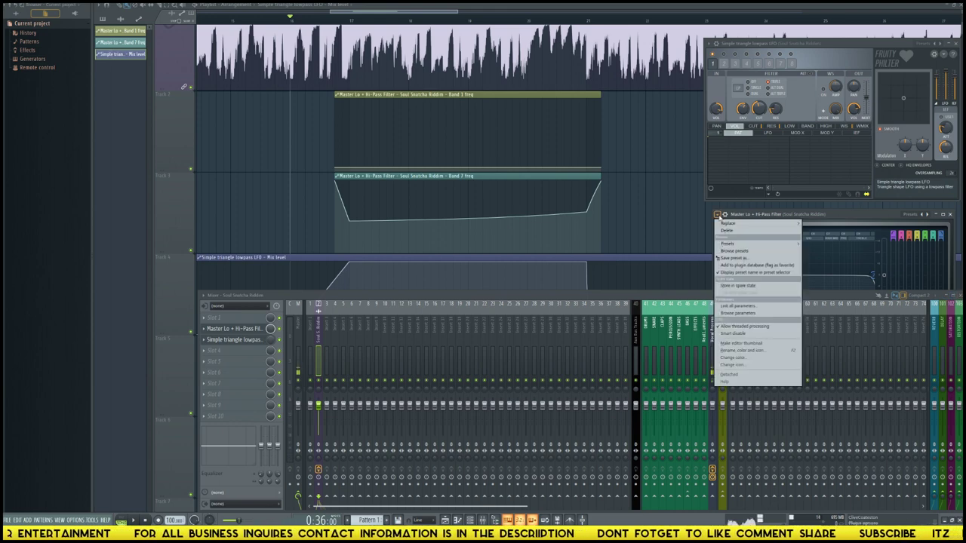
pyautogui.click(785, 374)
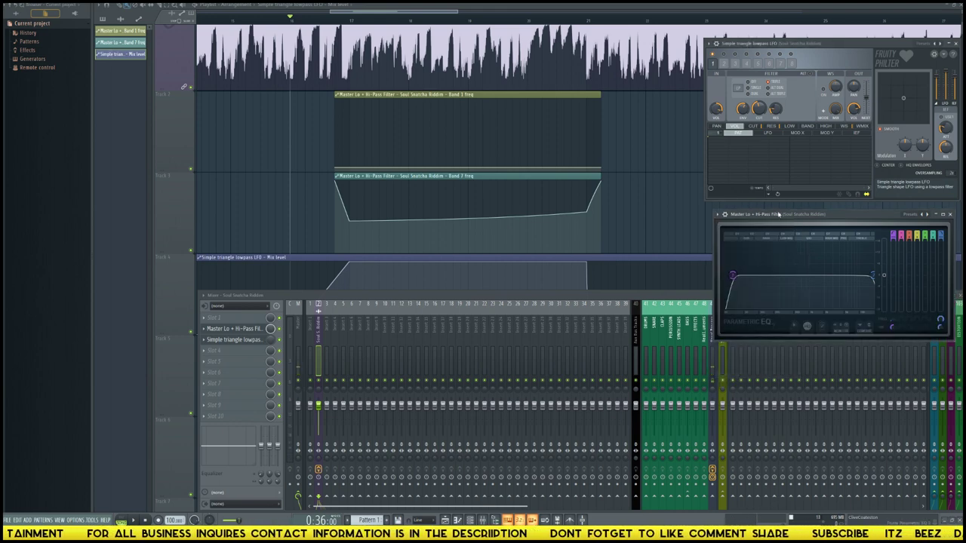
# Step: Play from bar 15 with both effect windows open to check the filter automation
pyautogui.click(233, 19)
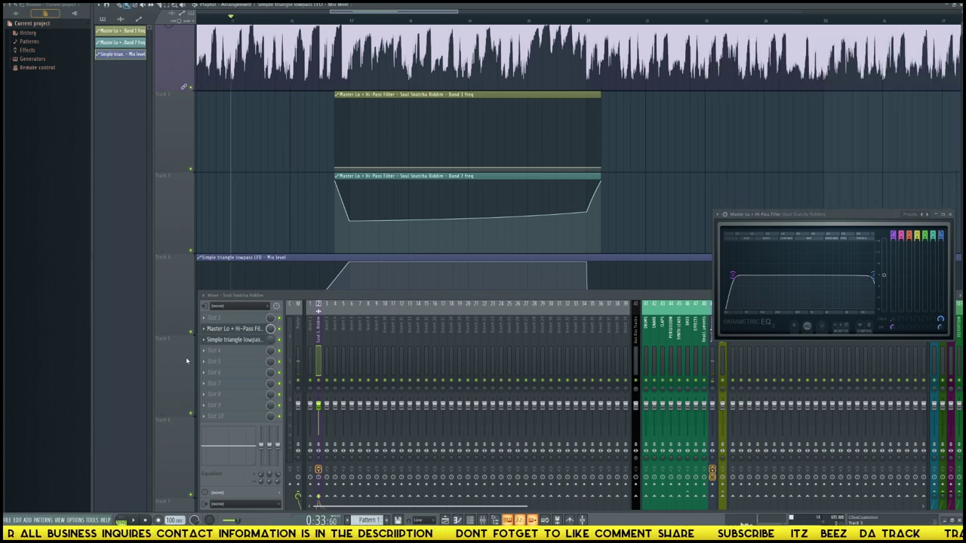
pyautogui.click(229, 346)
pyautogui.click(229, 345)
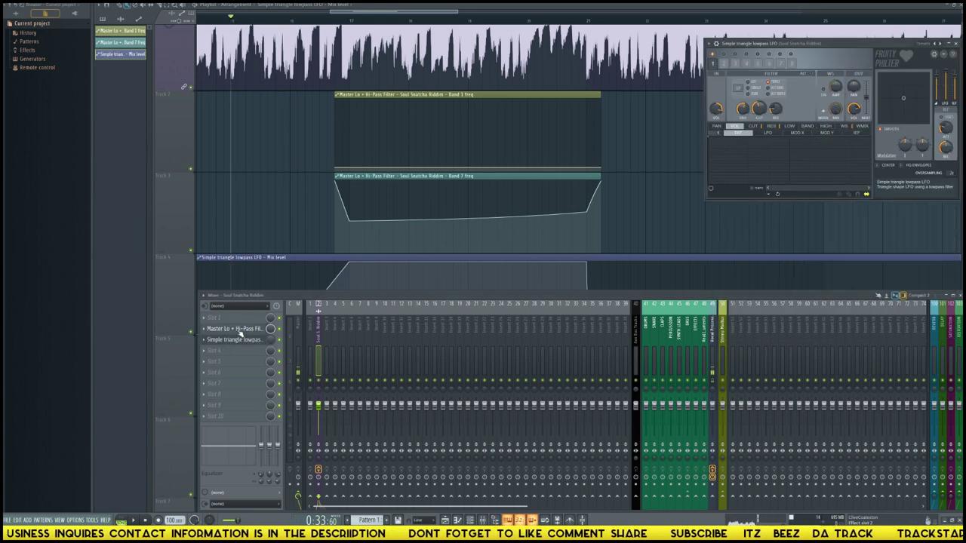
pyautogui.click(240, 331)
pyautogui.press('space')
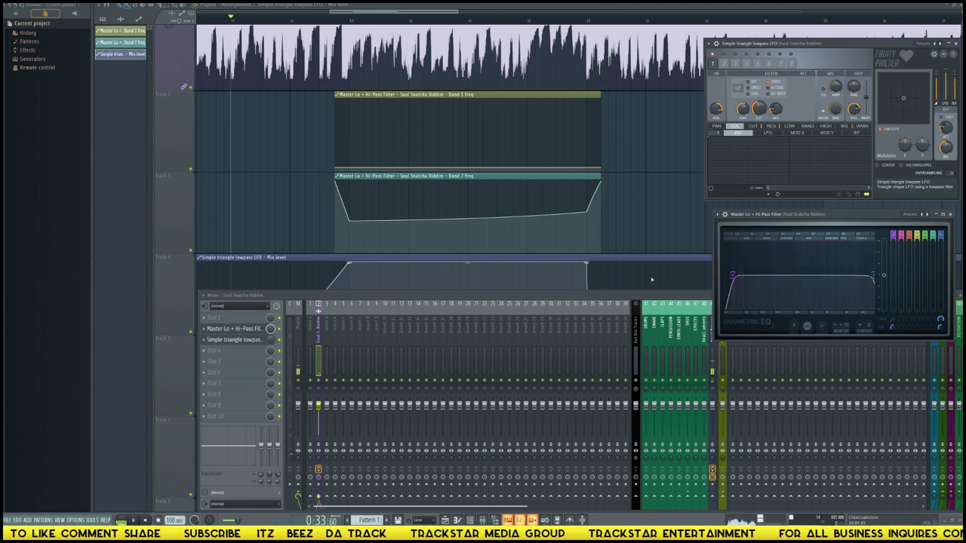
# Step: Move the Band 7 clip's end point back to bar 21 and paste the copied 100% value into it
pyautogui.rightClick(602, 183)
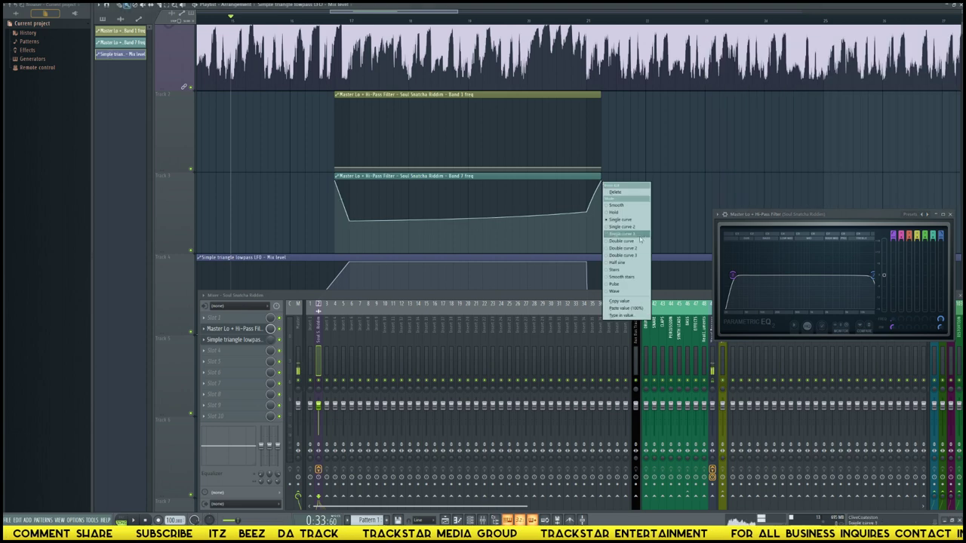
pyautogui.click(612, 208)
pyautogui.moveTo(601, 184)
pyautogui.mouseDown()
pyautogui.moveTo(586, 184)
pyautogui.moveTo(571, 214)
pyautogui.moveTo(587, 183)
pyautogui.mouseUp()
pyautogui.rightClick(588, 182)
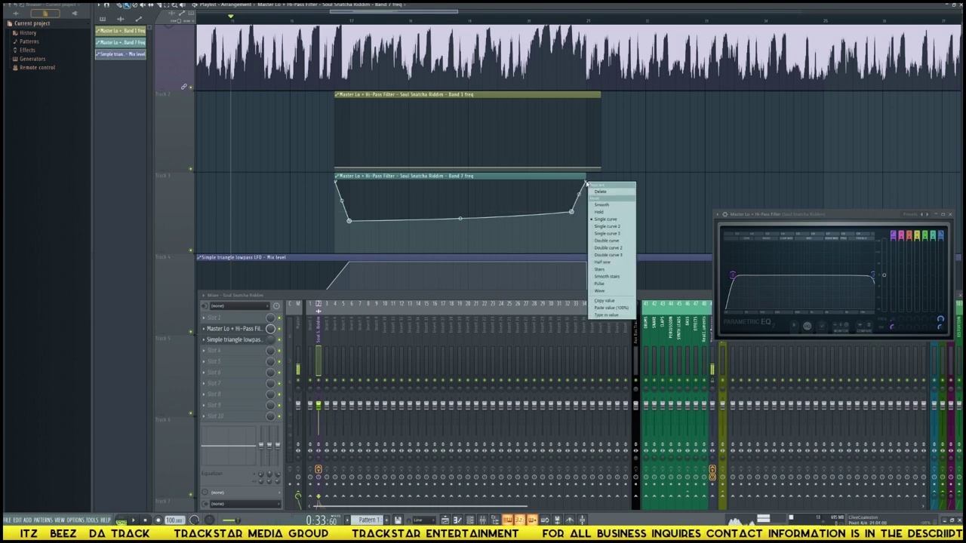
pyautogui.click(615, 308)
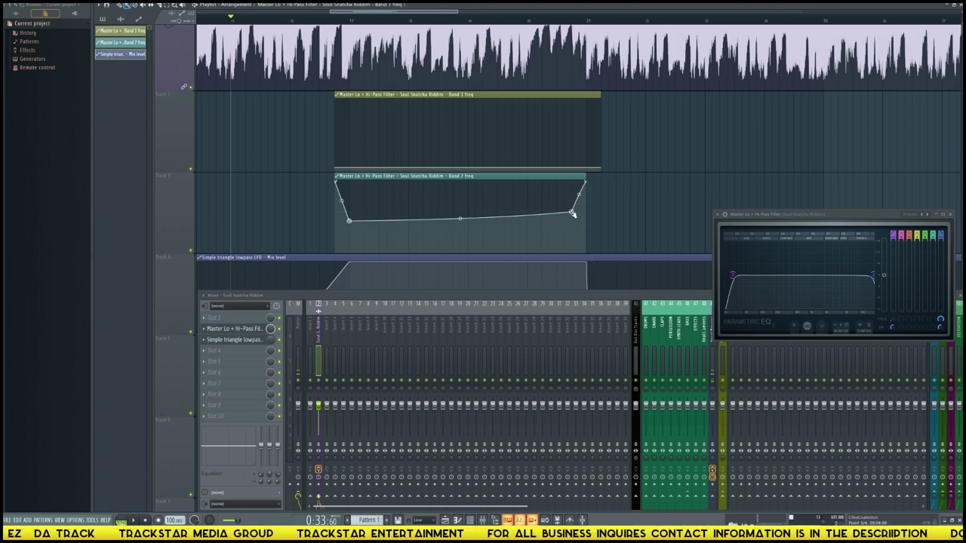
pyautogui.scroll(-2, 636, 209)
pyautogui.scroll(1, 604, 188)
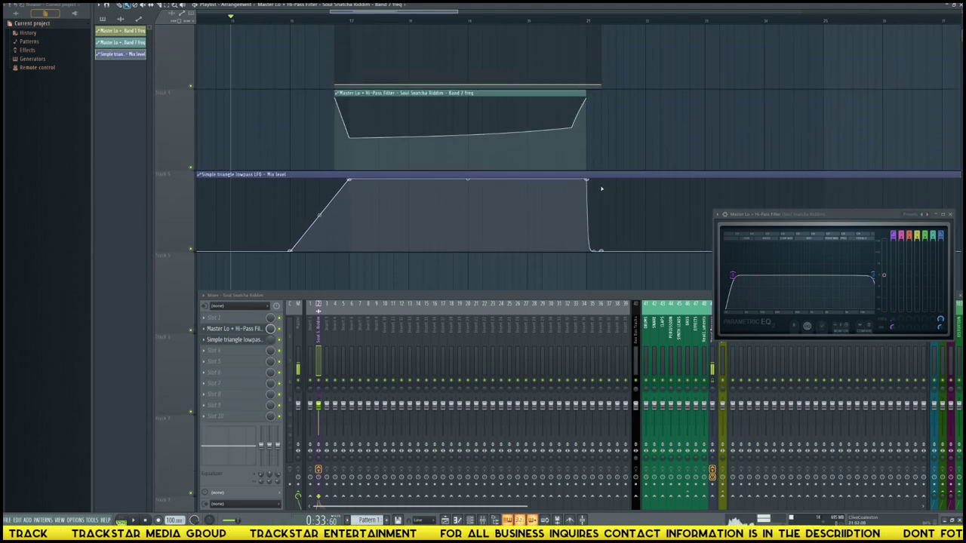
# Step: Adjust the curve of the Mix level clip's drop at bar 21 so it falls vertically
pyautogui.click(587, 242)
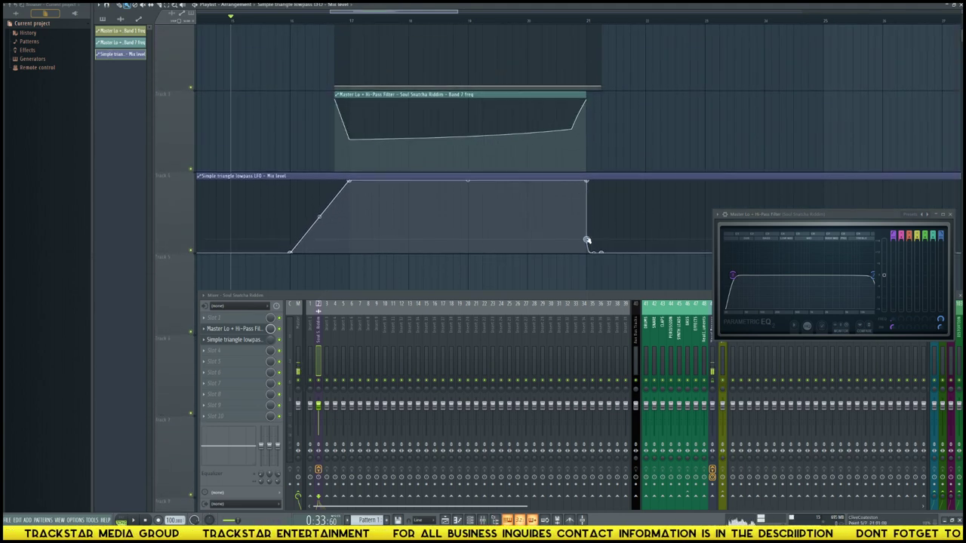
pyautogui.scroll(2, 577, 86)
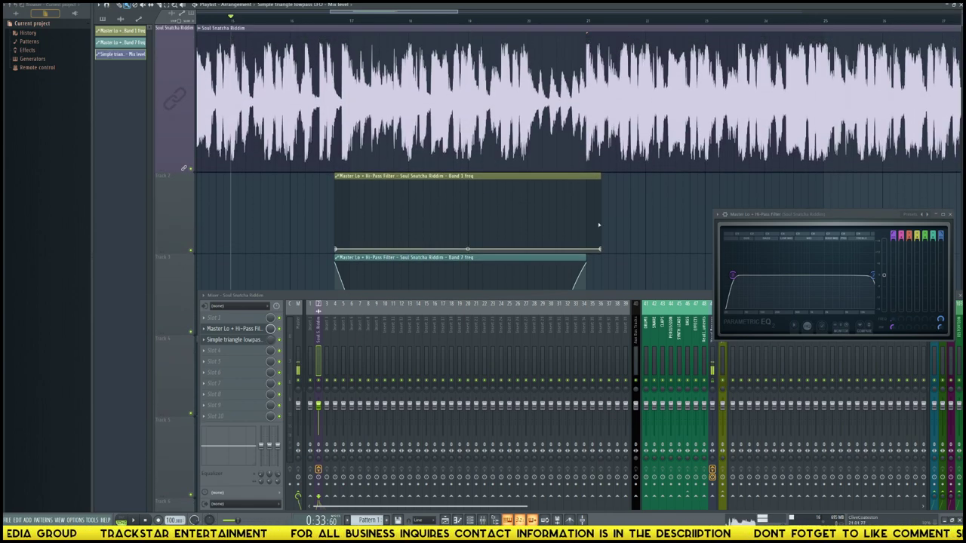
pyautogui.scroll(-2, 547, 194)
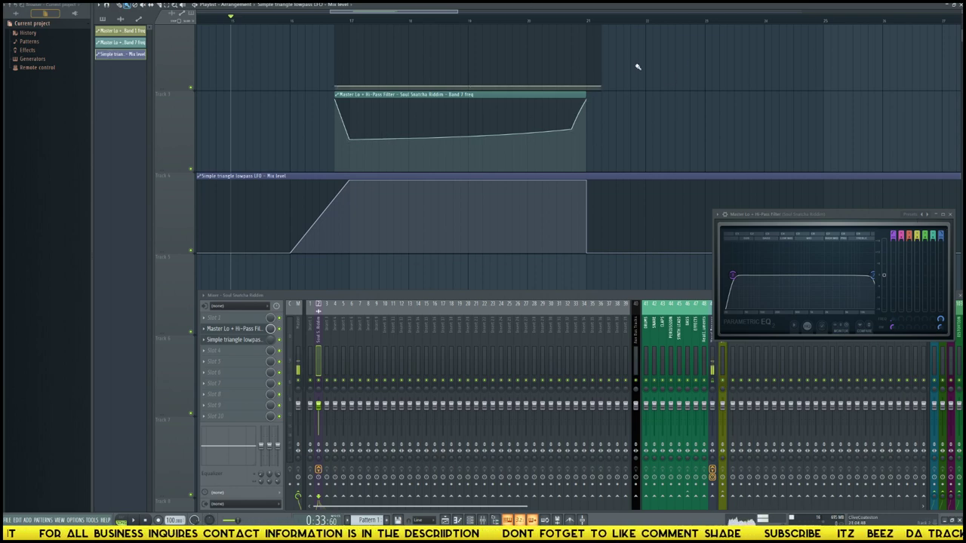
# Step: Play from bar 21 to check the transition, and pull the Band 7 clip's closing rise about a quarter bar earlier
pyautogui.moveTo(579, 20); pyautogui.dragTo(535, 17)
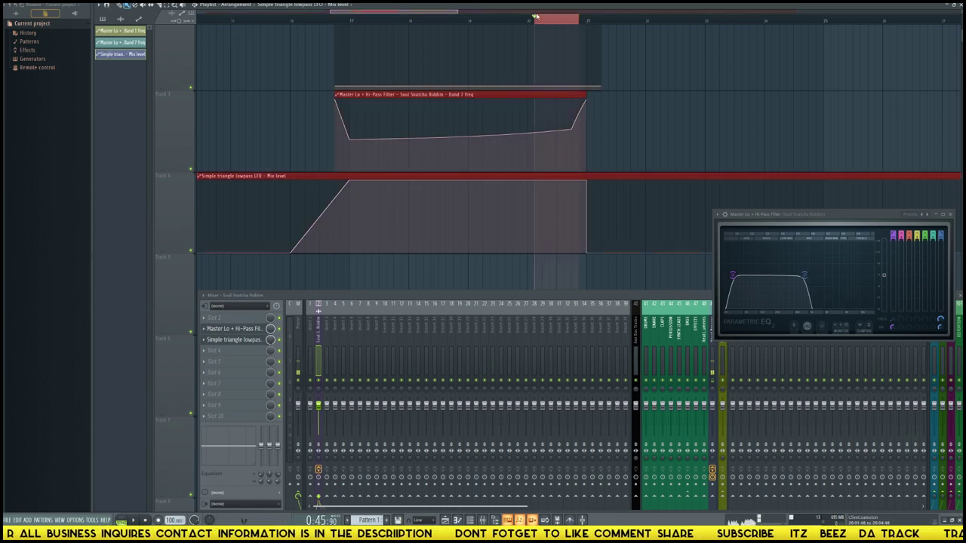
pyautogui.click(590, 20)
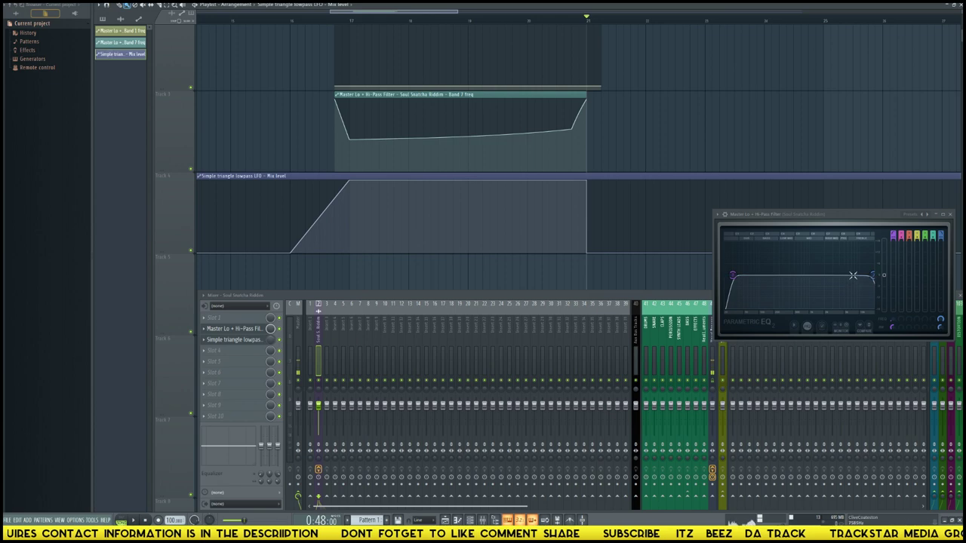
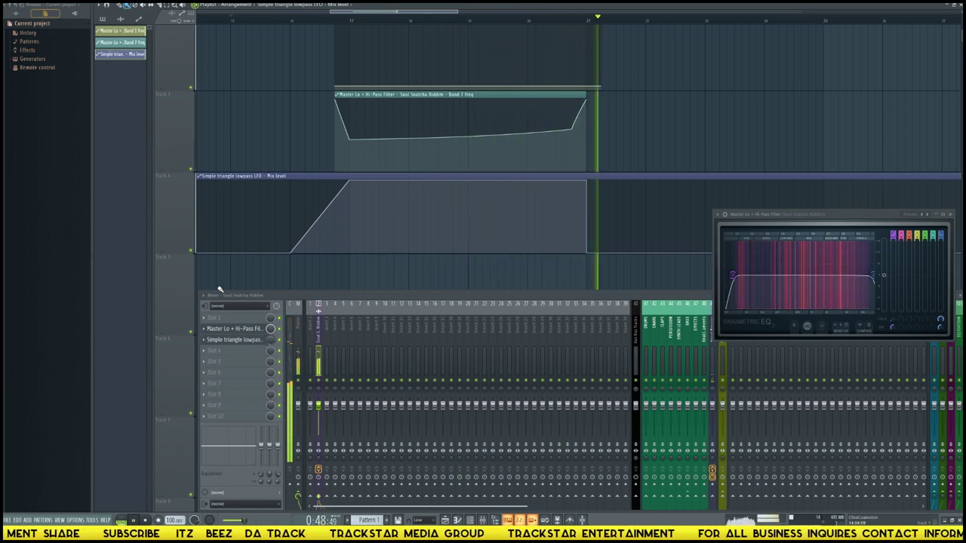
pyautogui.press('space')
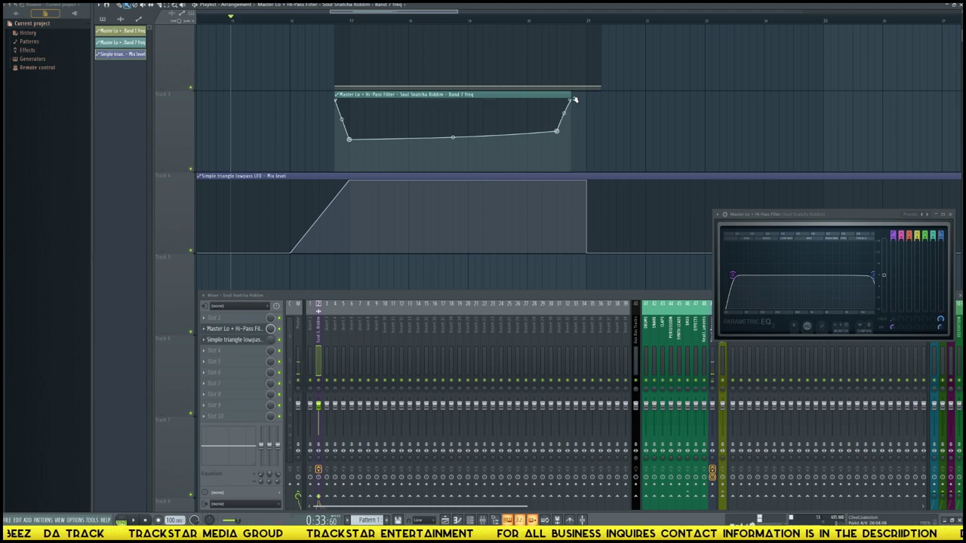
# Step: Play from bar 20 to check the Band 7 rise, and move the Mix level drop about half a bar ahead of bar 21
pyautogui.click(527, 22)
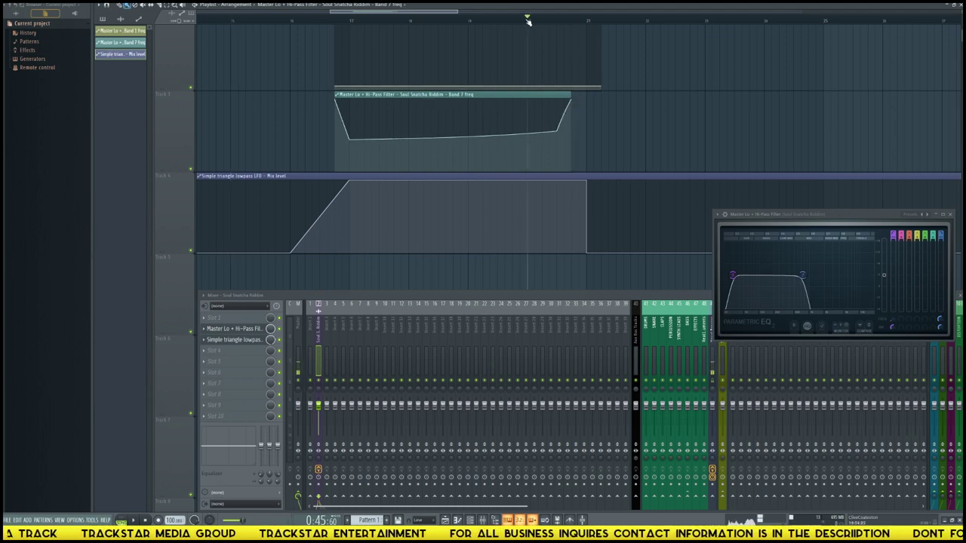
pyautogui.press('space')
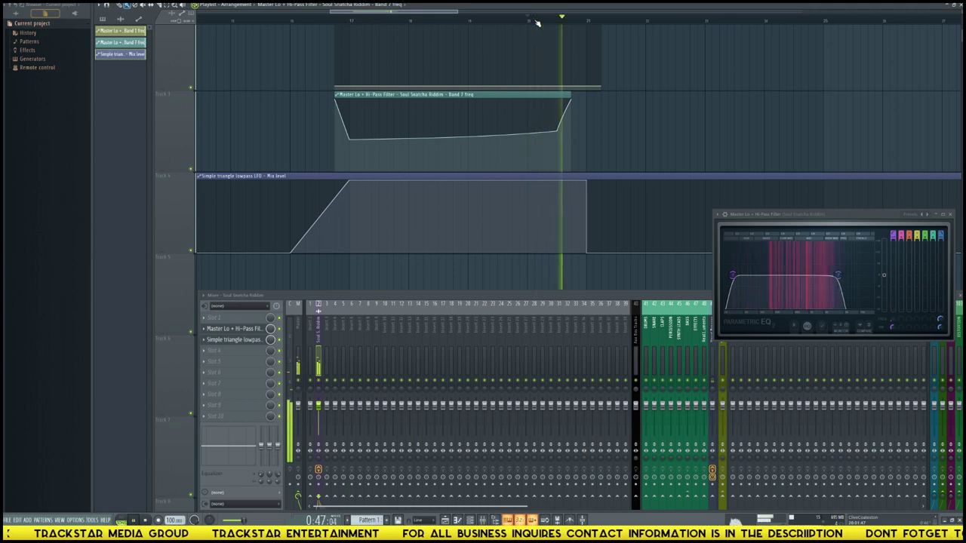
pyautogui.press('space')
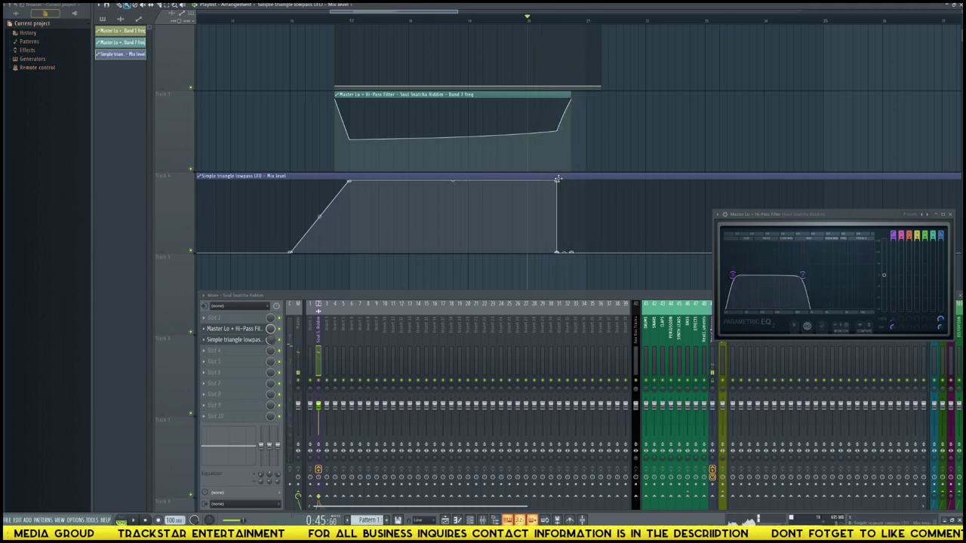
# Step: Replay from bar 20 to check the earlier Mix level drop against the Band 7 rise
pyautogui.press('space')
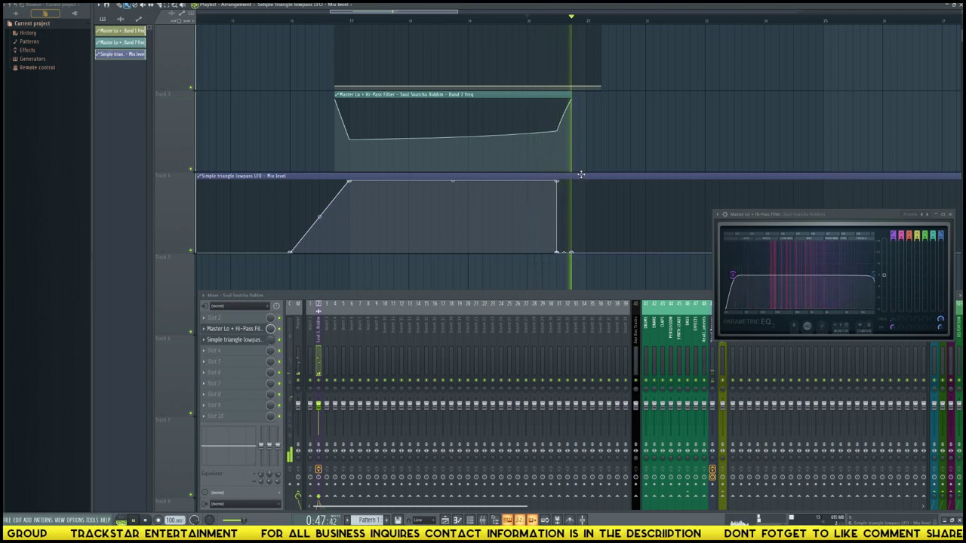
pyautogui.press('space')
pyautogui.press('space')
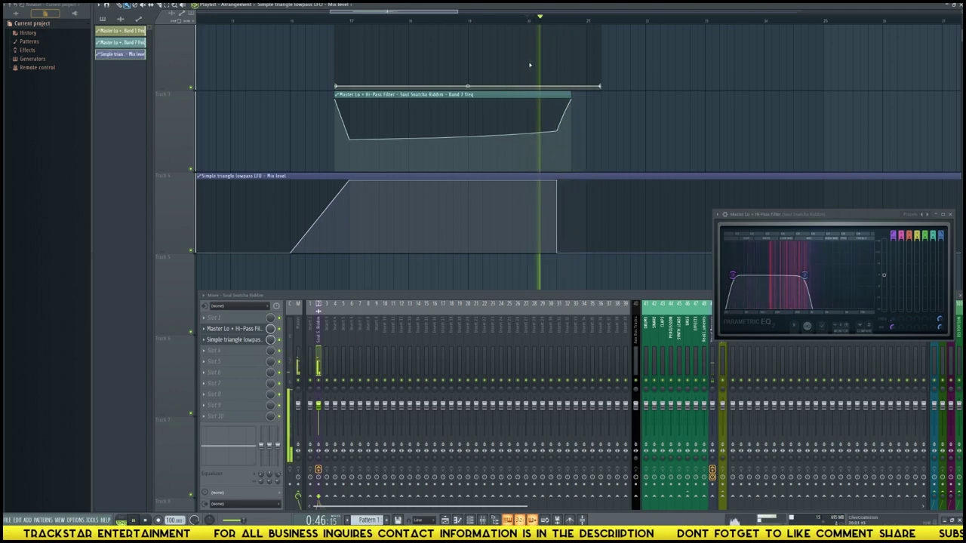
pyautogui.press('space')
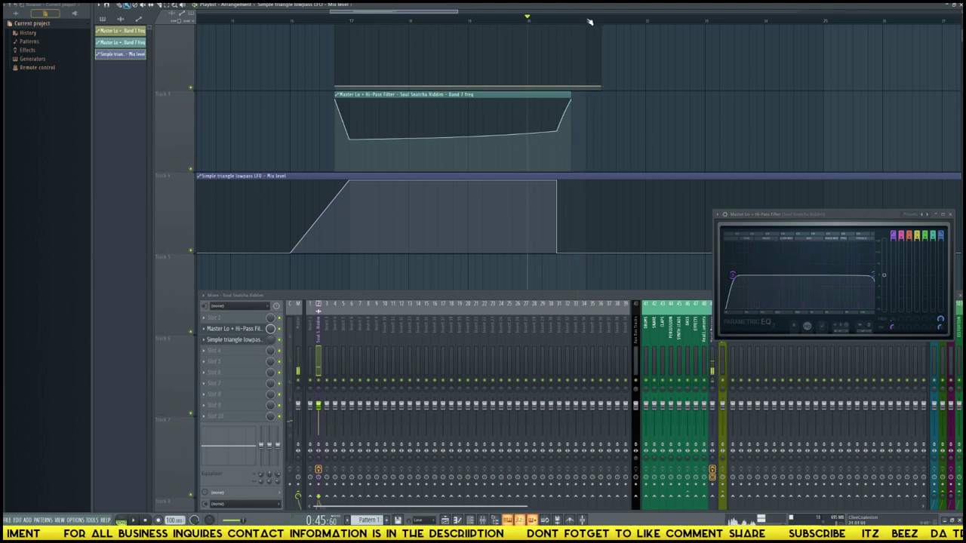
# Step: Play the arrangement from midway through bar 15 past bar 21 to review the whole filter transition
pyautogui.scroll(-5, 589, 21)
pyautogui.scroll(-5, 611, 68)
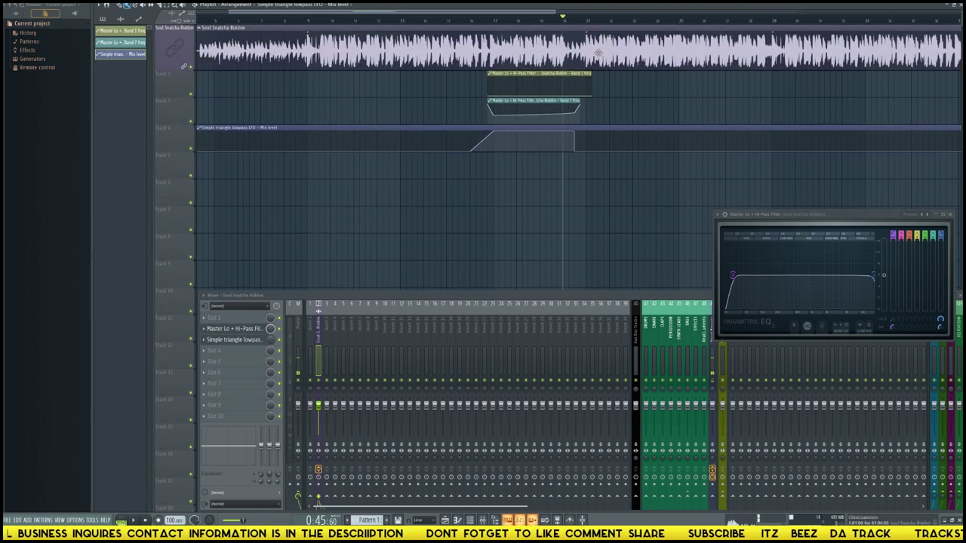
pyautogui.scroll(-3, 574, 18)
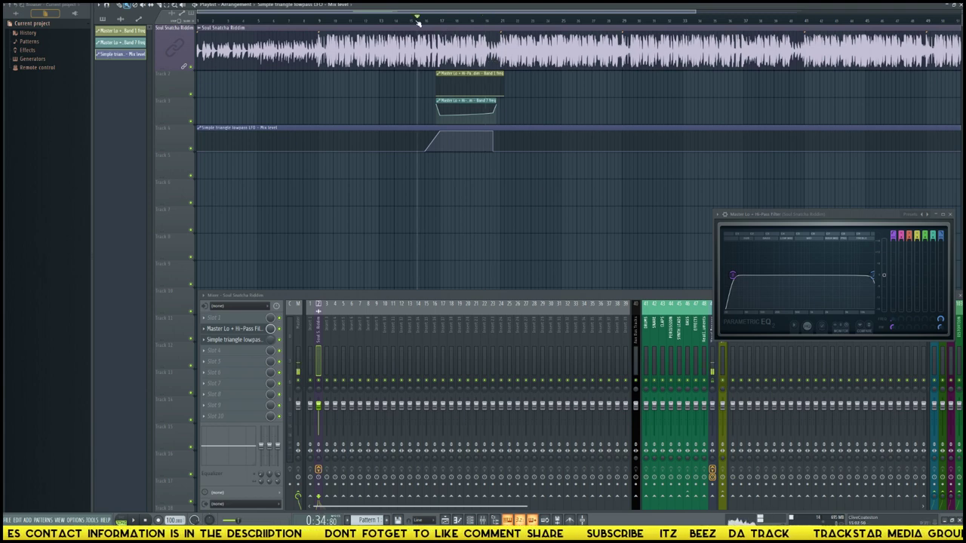
pyautogui.press('space')
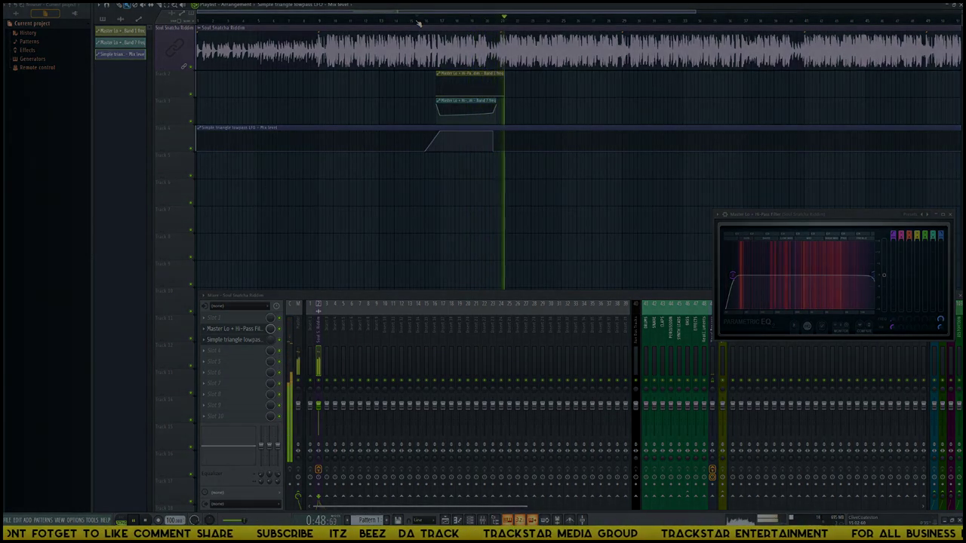
pyautogui.press('space')
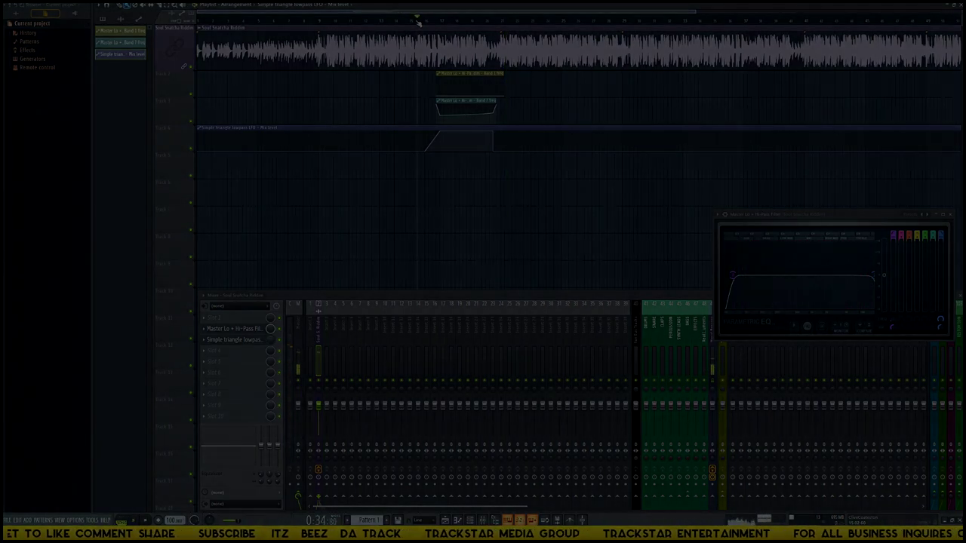